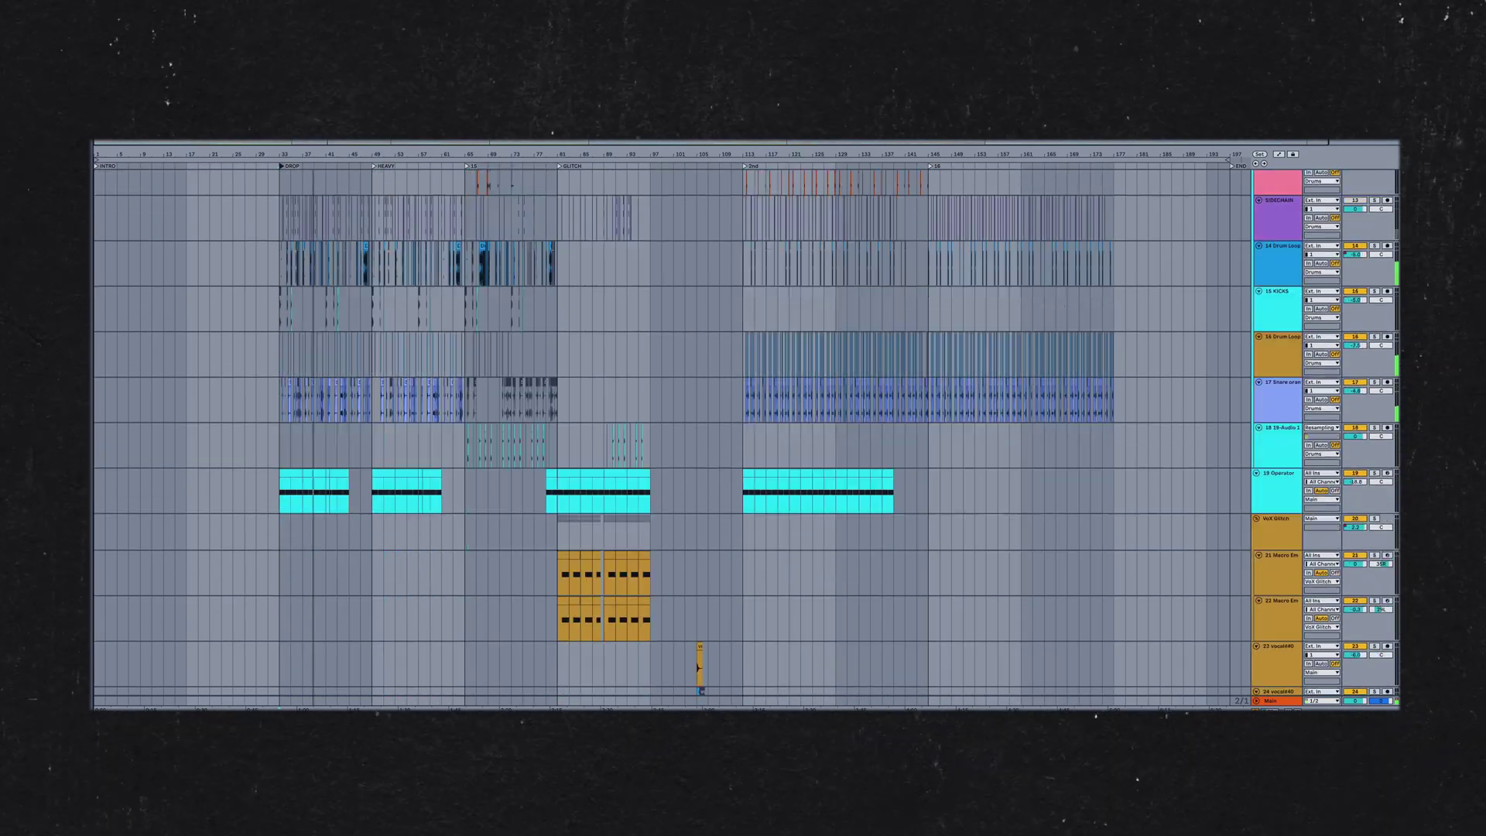
# - Preview the isolated vocal and bass stems of The Ascent in Music Rebalance
pyautogui.scroll(-15, 674, 434)
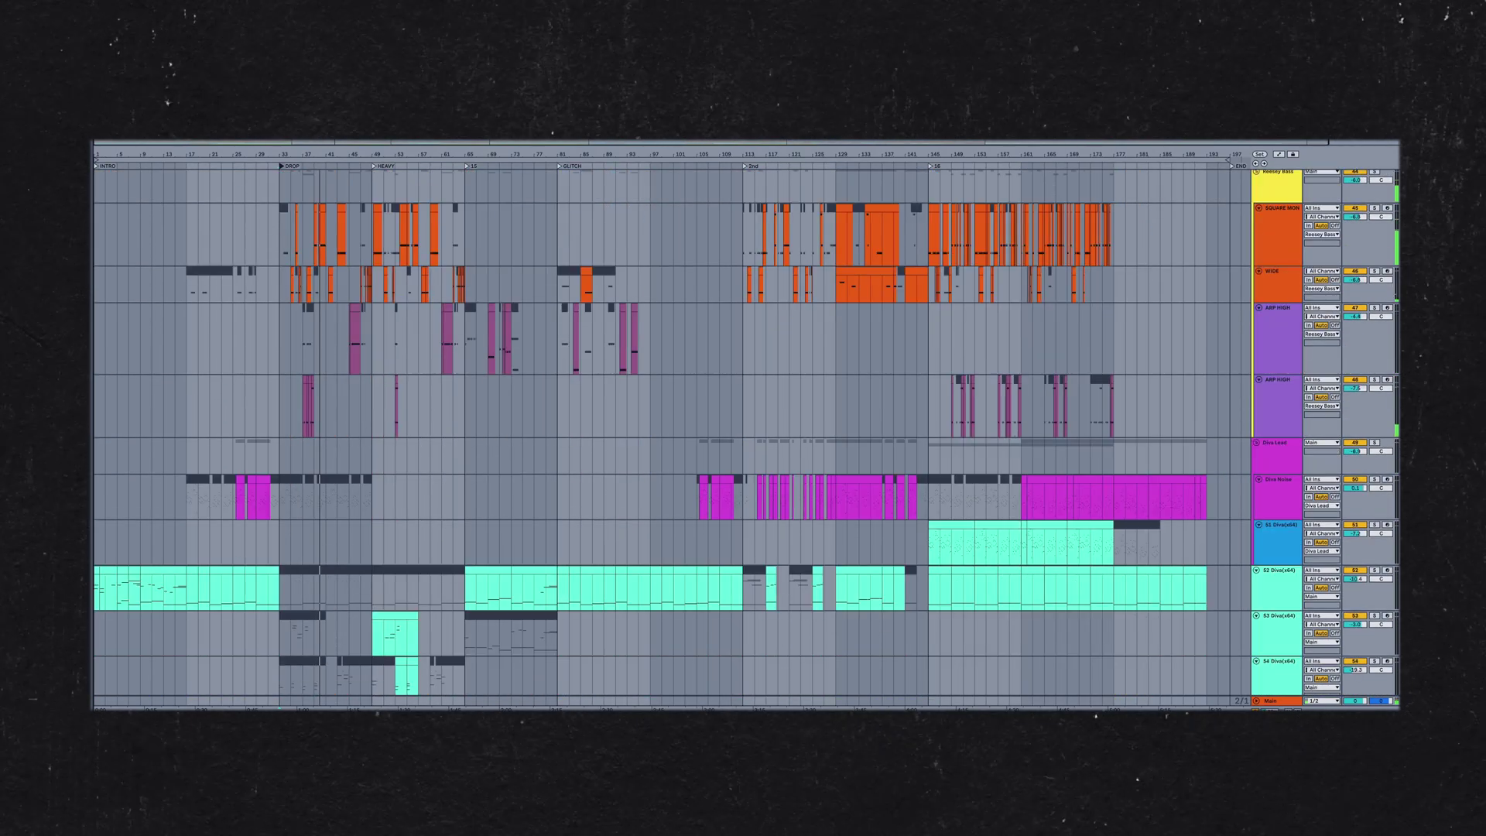
pyautogui.scroll(-5, 674, 433)
pyautogui.scroll(18, 674, 434)
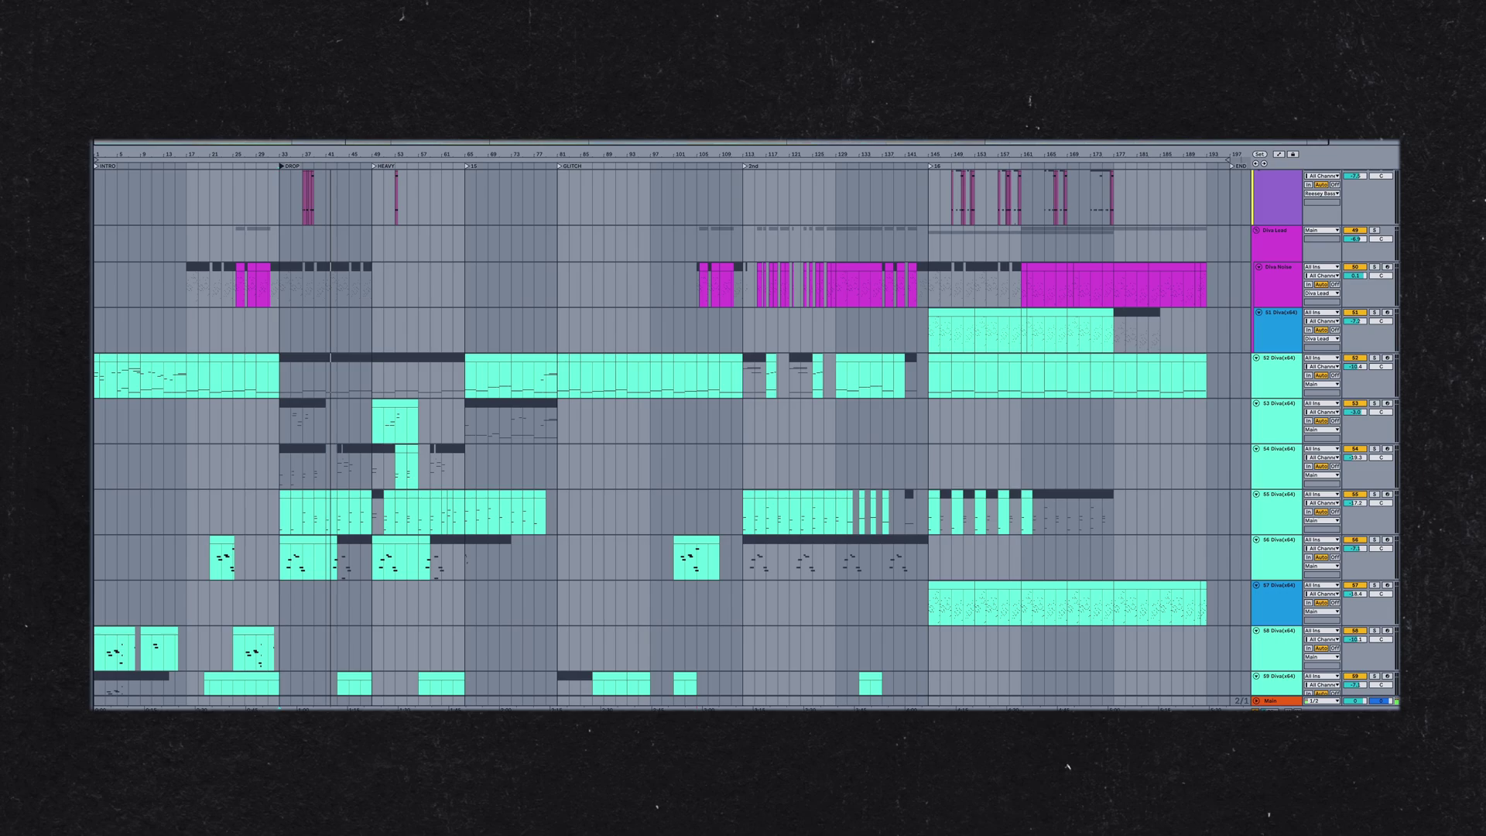
pyautogui.scroll(16, 673, 434)
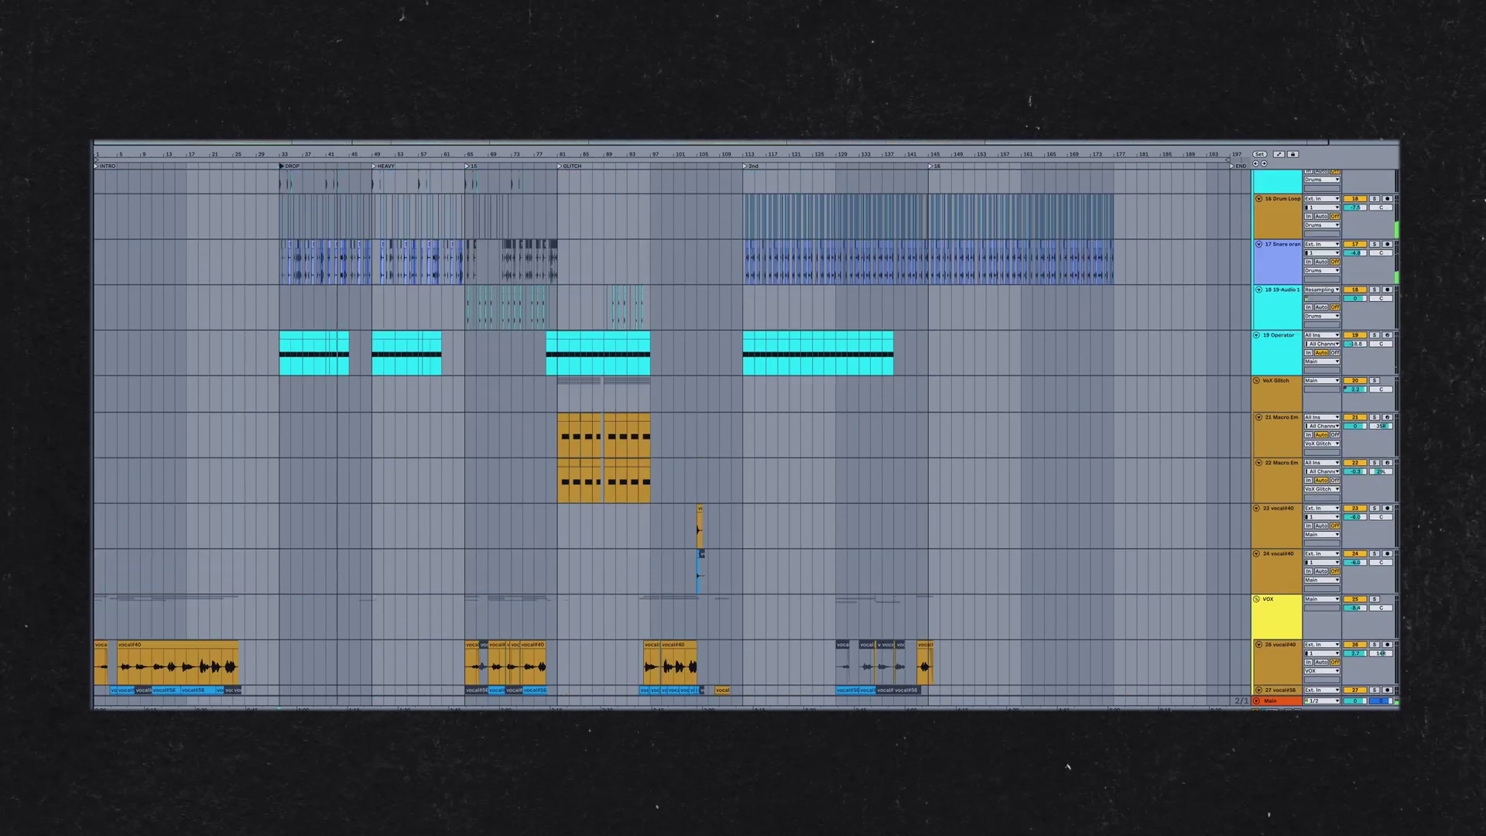
pyautogui.scroll(4, 673, 433)
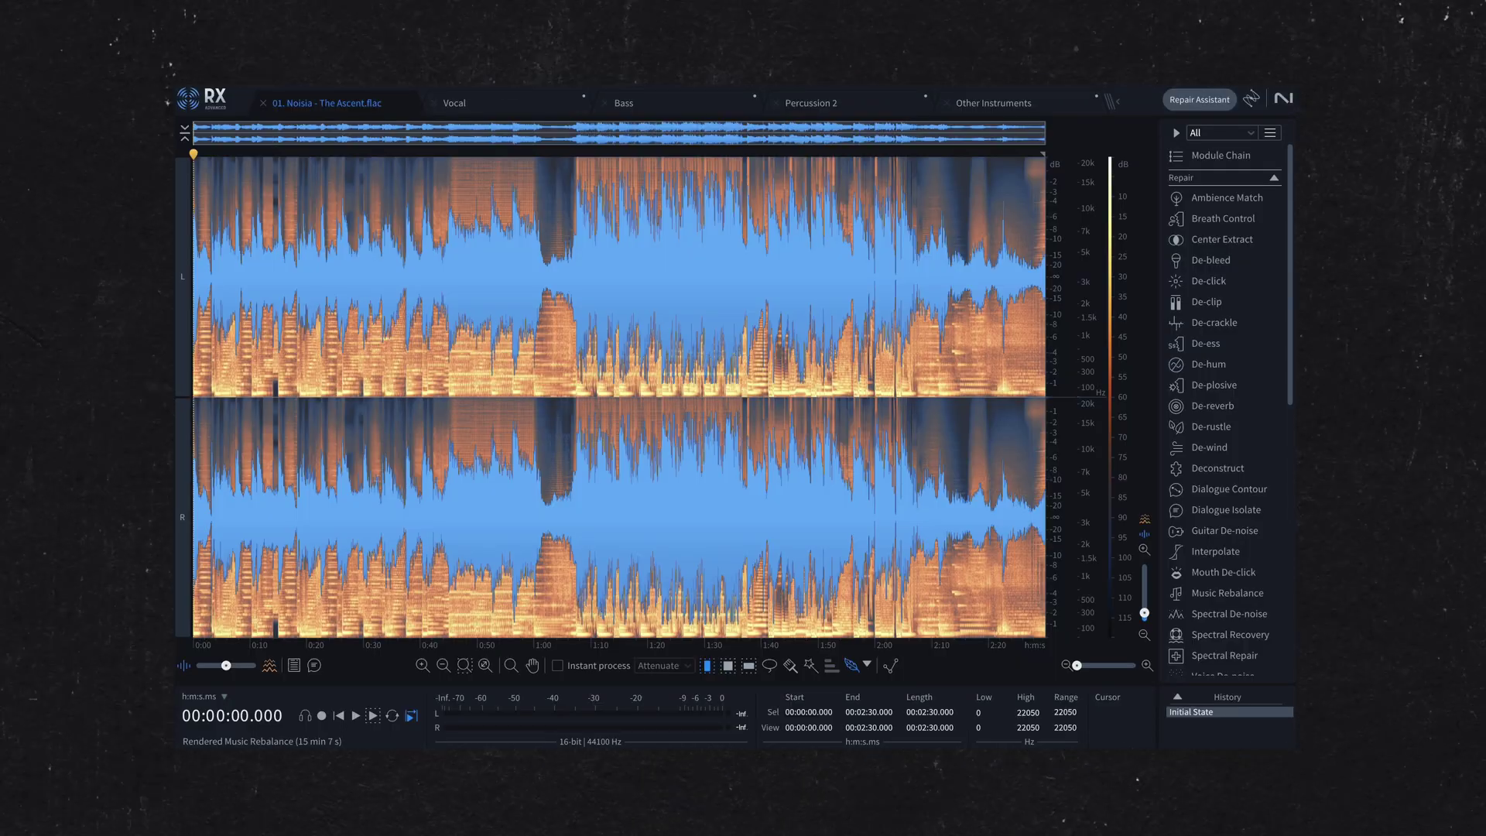
pyautogui.click(487, 106)
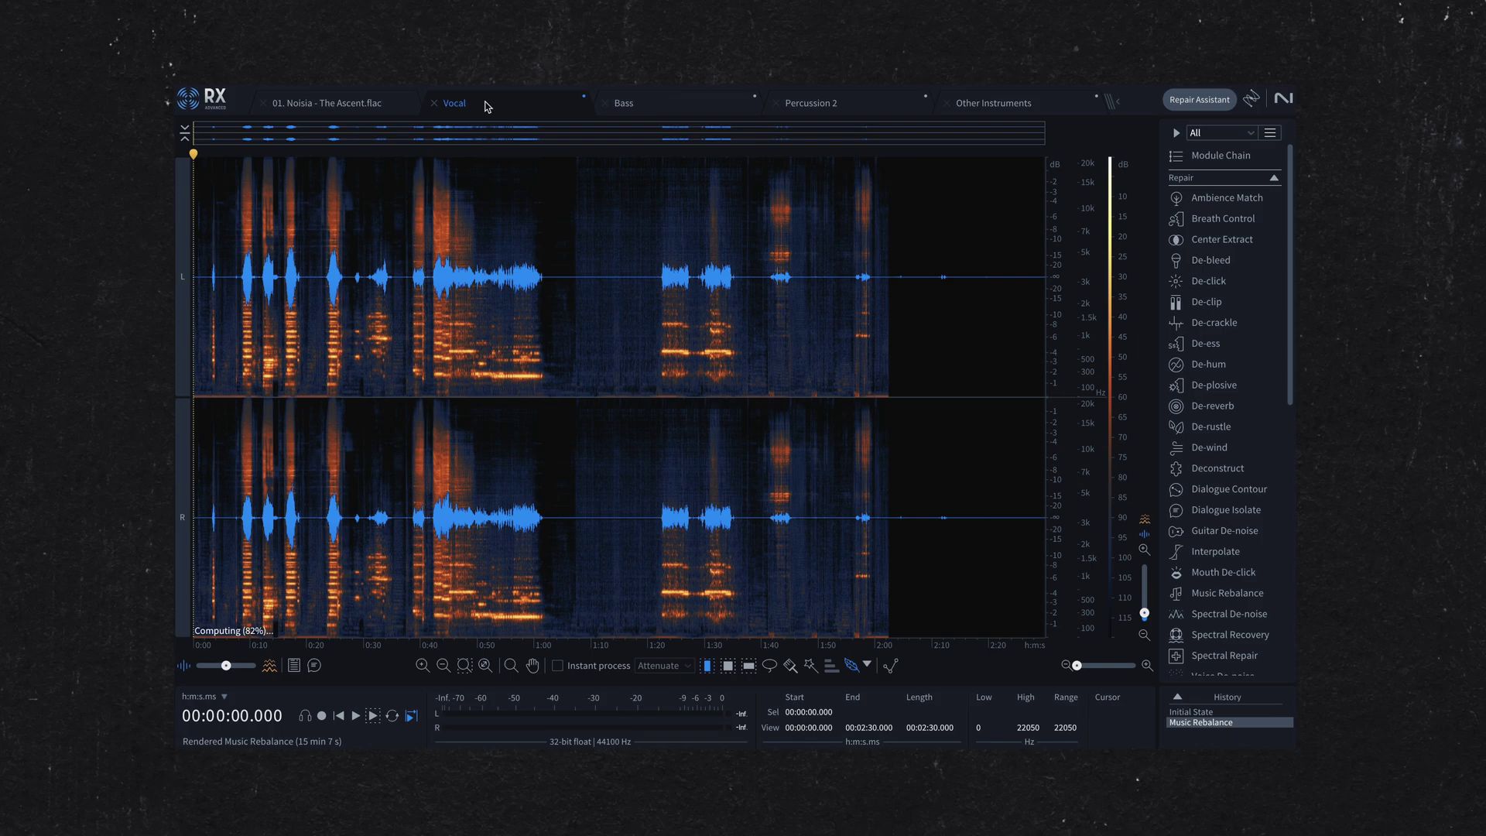
pyautogui.click(668, 109)
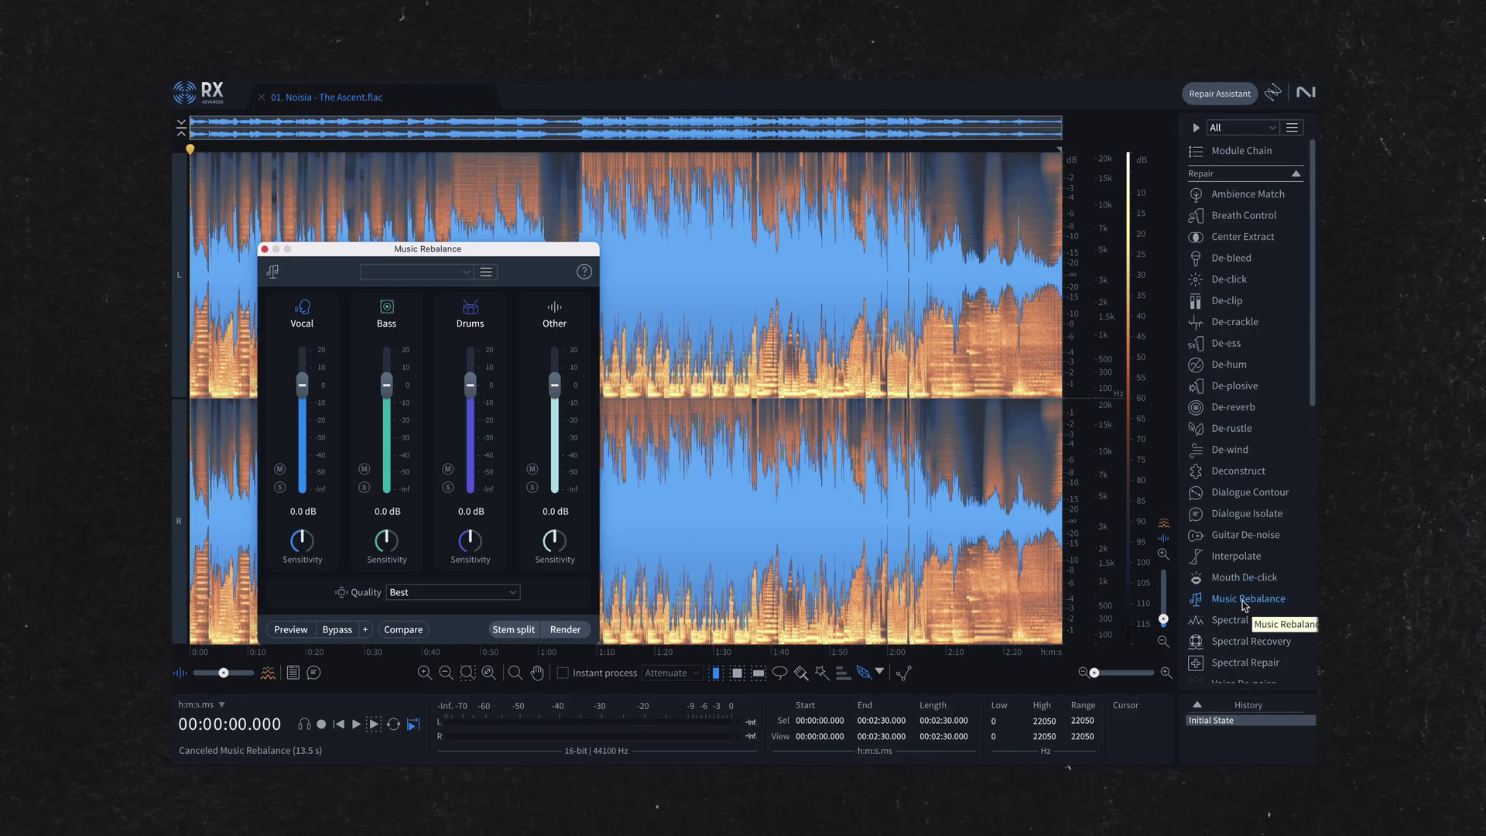
# - Run Stem split to separate vocals, bass, percussion and other instruments
pyautogui.click(511, 629)
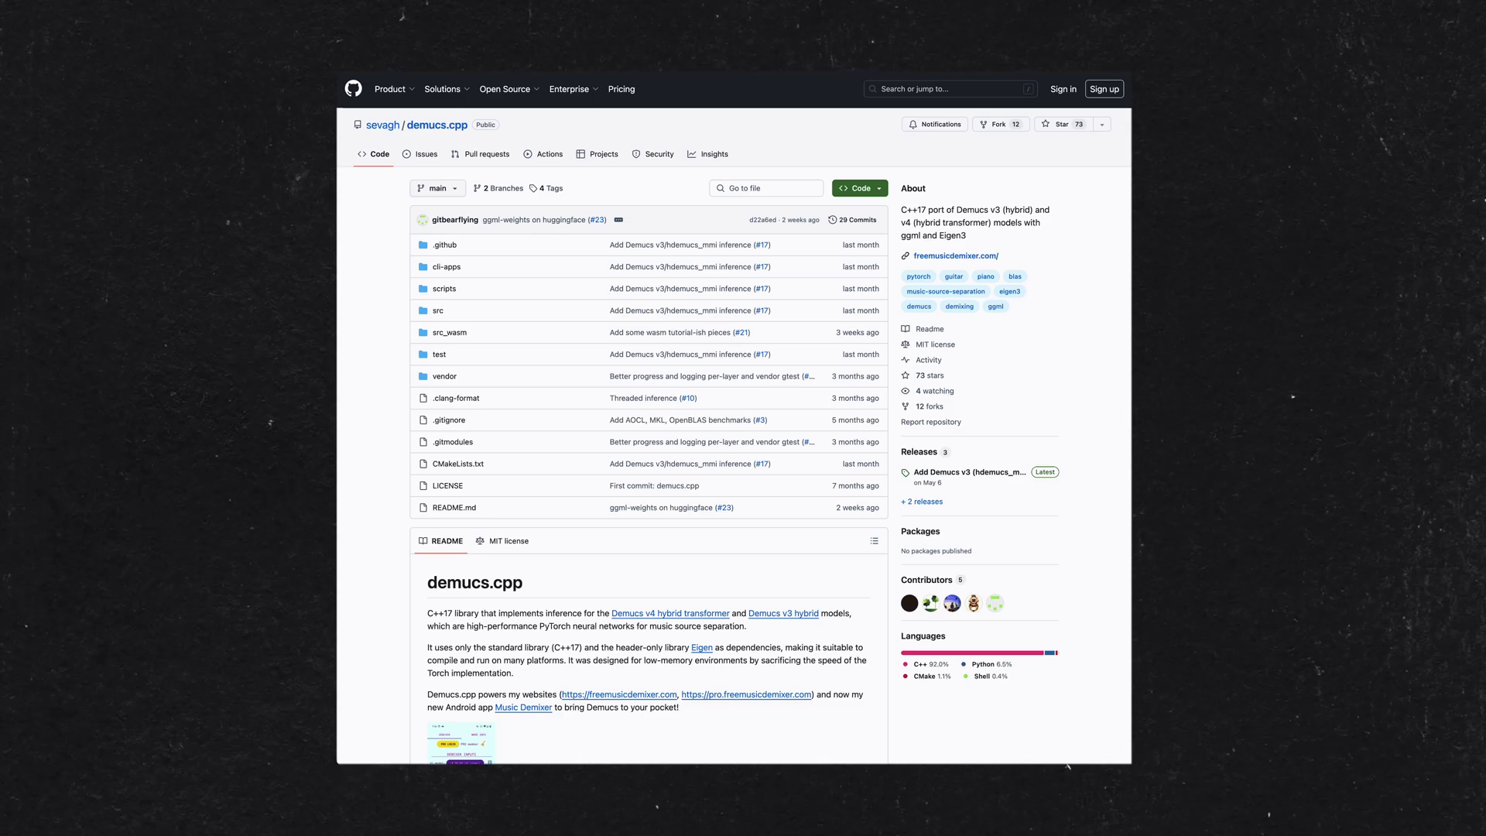
pyautogui.scroll(-8, 648, 418)
pyautogui.scroll(-20, 648, 426)
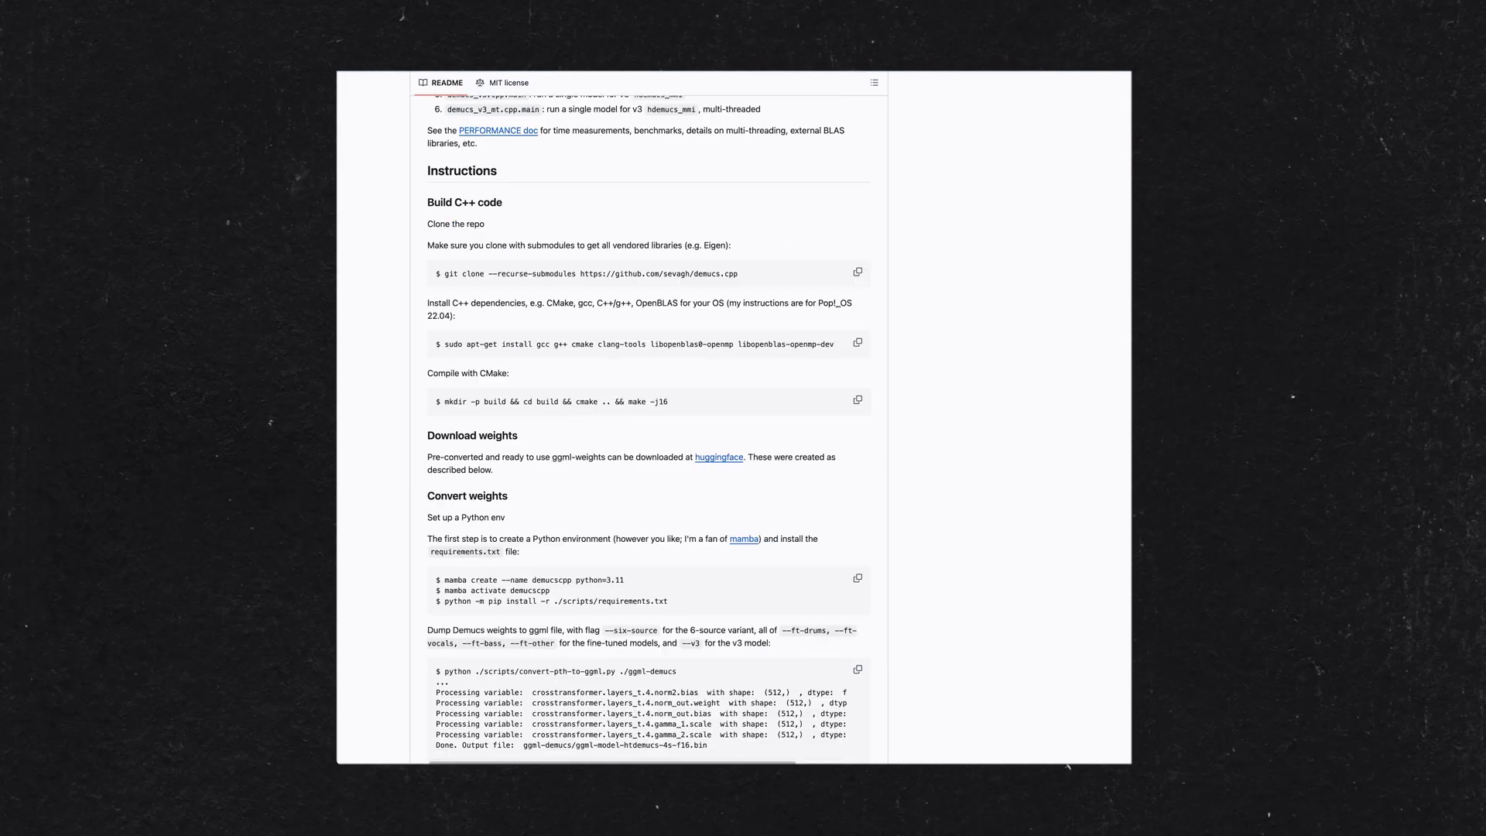
pyautogui.scroll(-3, 648, 418)
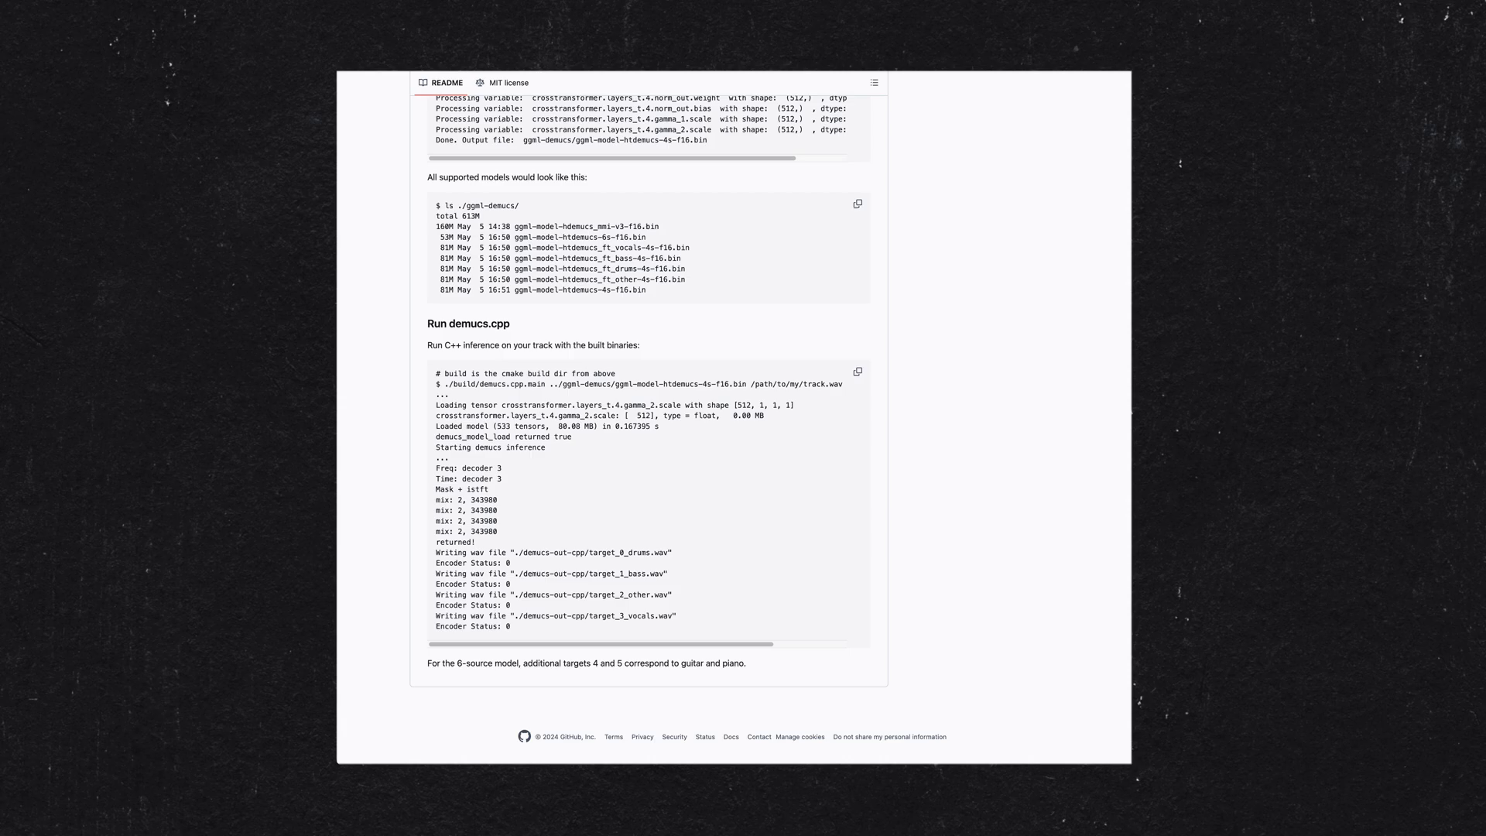
pyautogui.scroll(20, 649, 418)
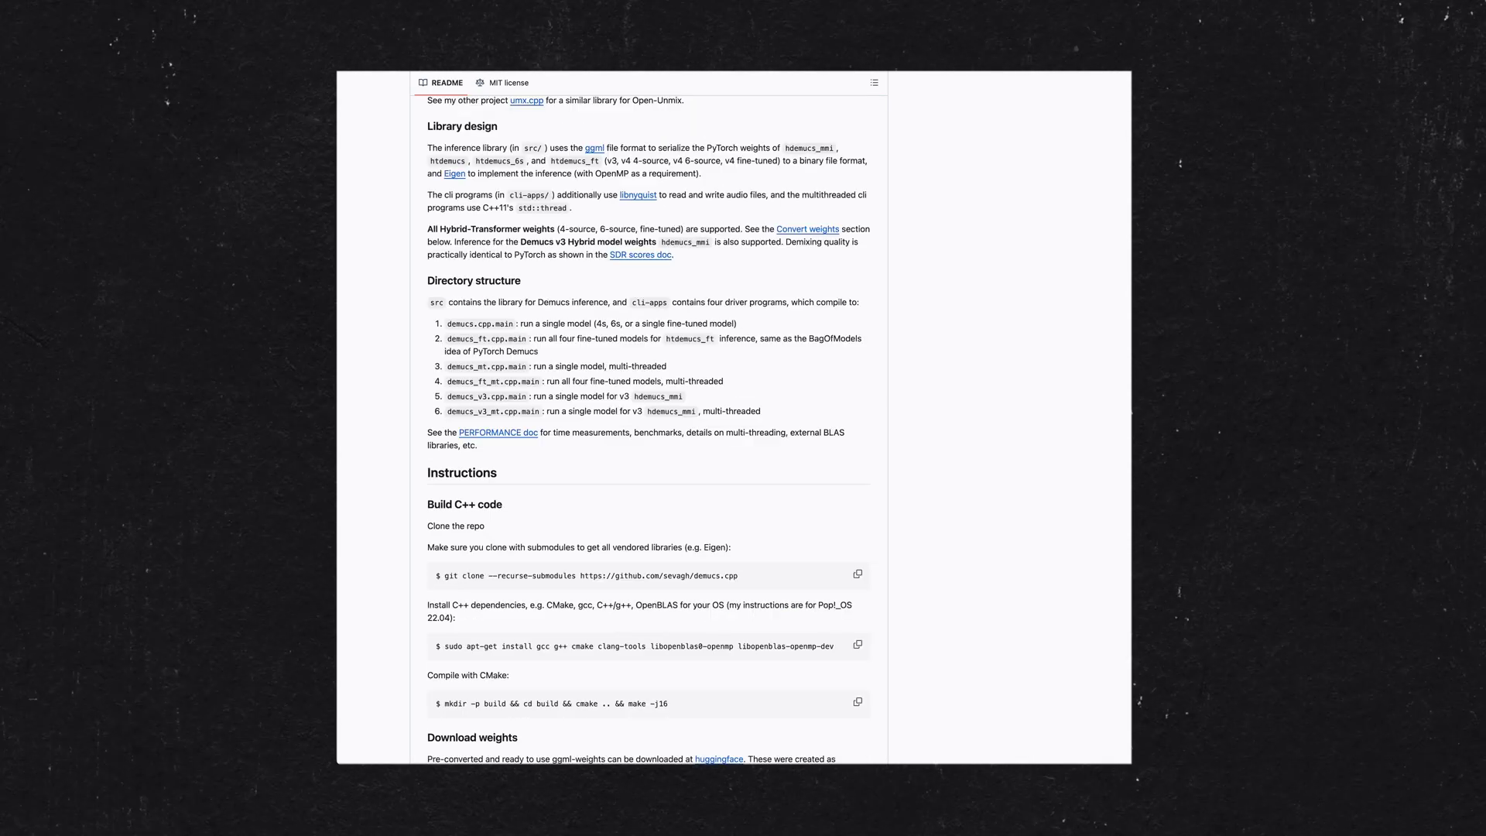
pyautogui.scroll(6, 649, 418)
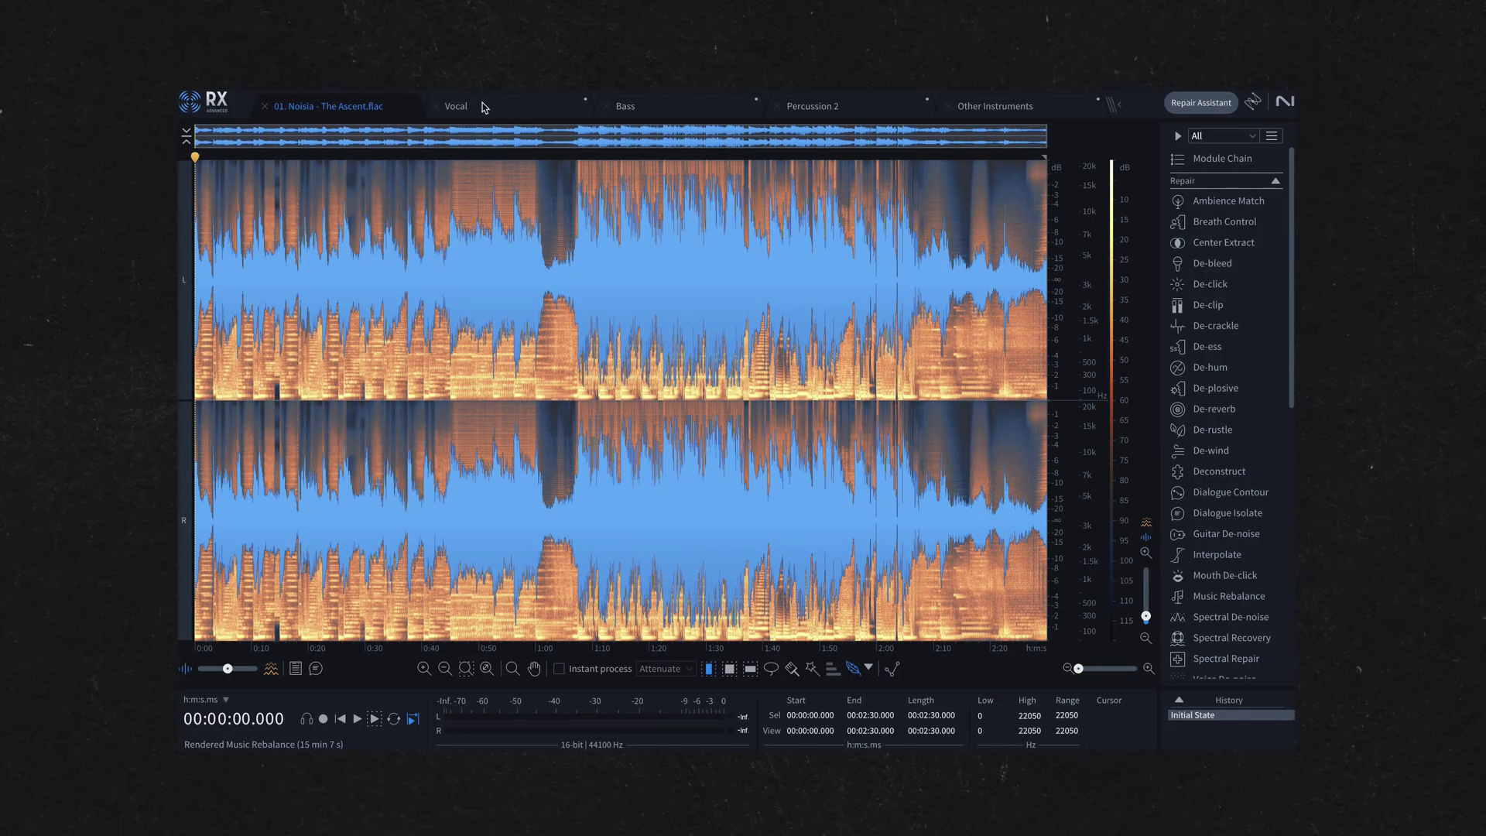
pyautogui.click(483, 107)
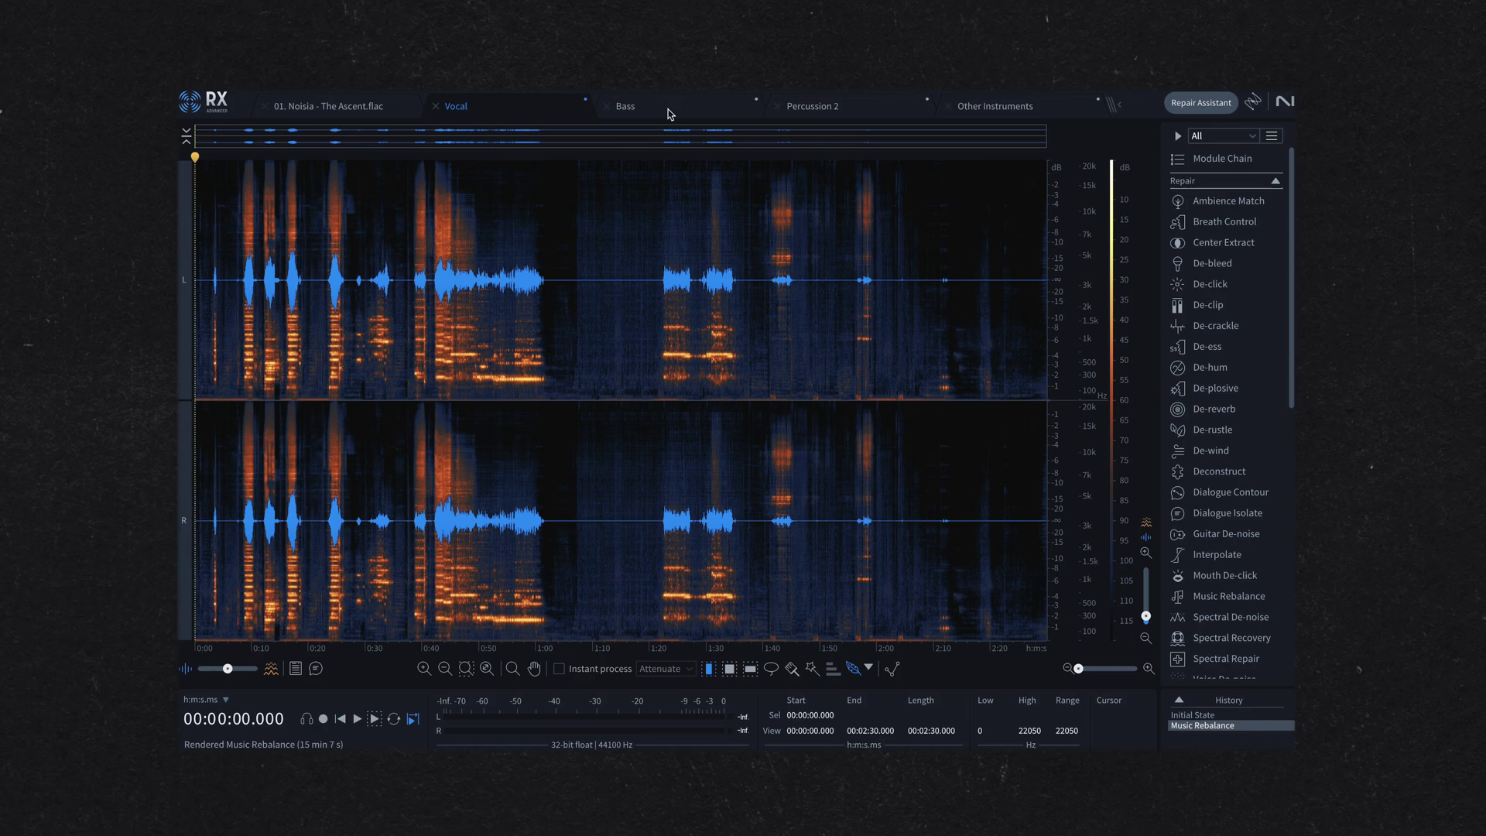
pyautogui.click(669, 113)
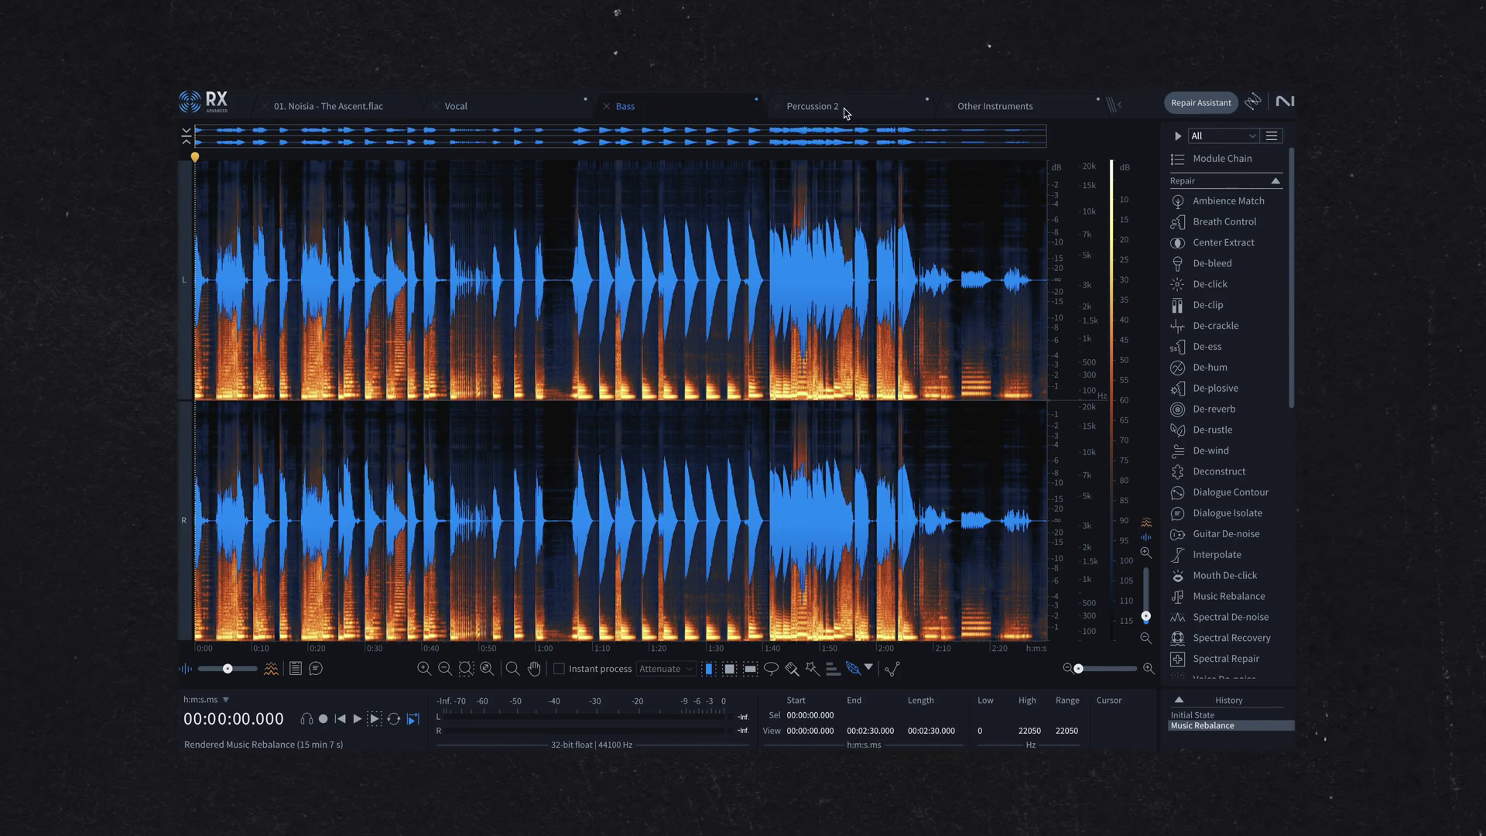
pyautogui.click(846, 113)
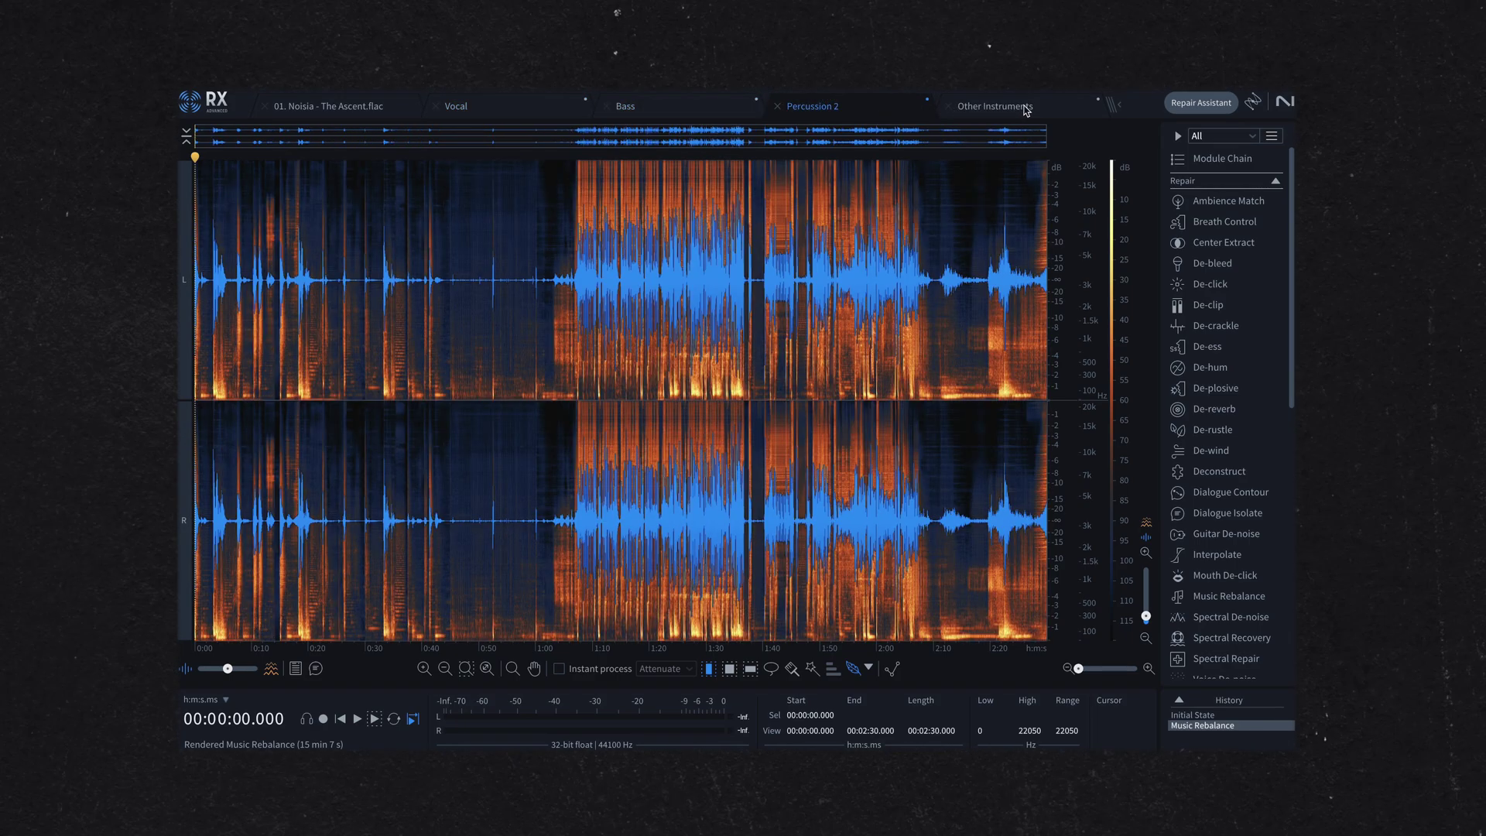
pyautogui.click(1026, 109)
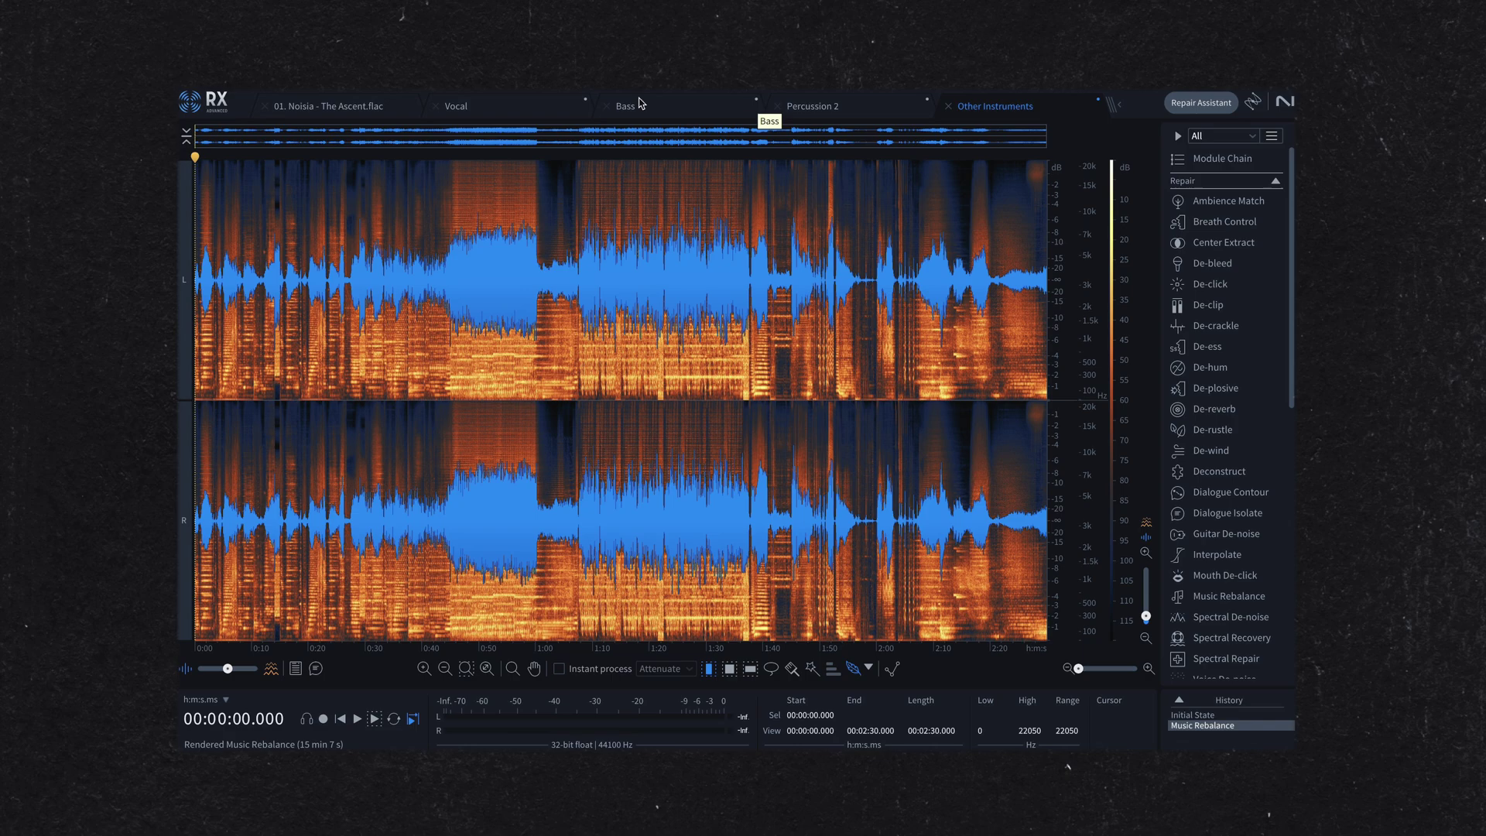
pyautogui.click(336, 108)
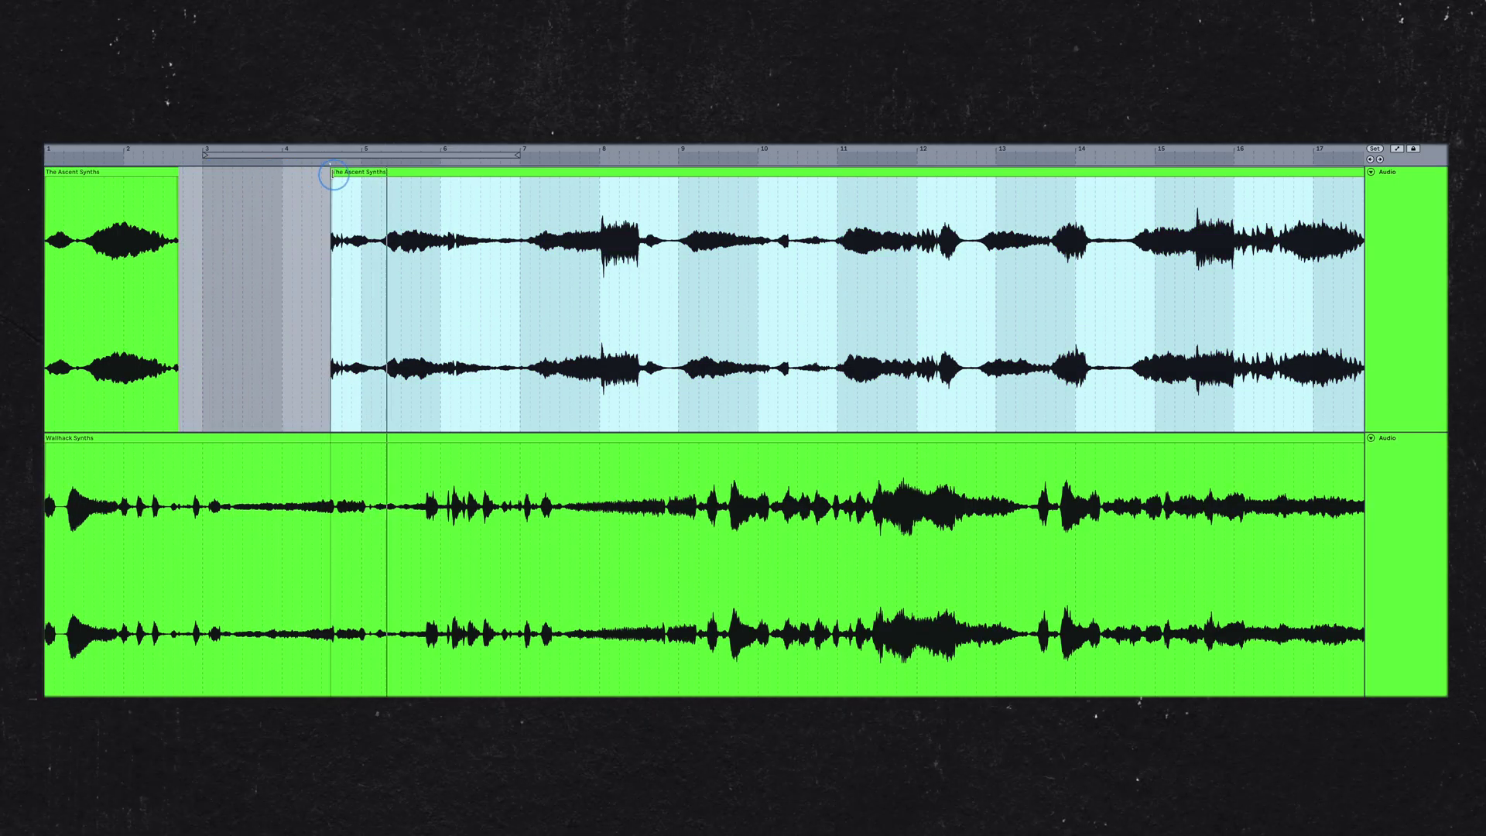
# - Cut a section of The Ascent Synths clip, copy a piece, and move it near bar 31
pyautogui.click(499, 170)
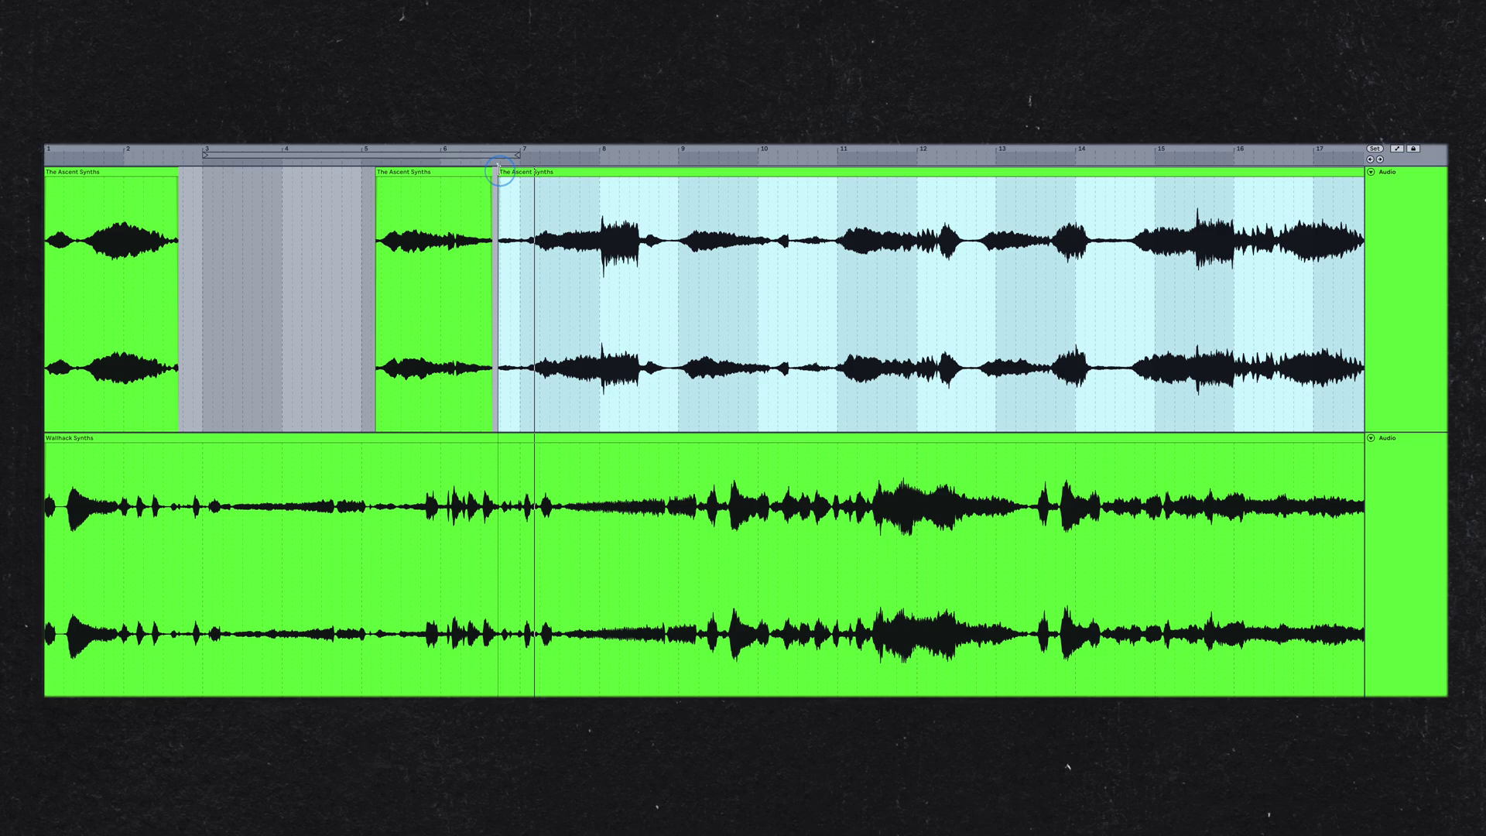
pyautogui.moveTo(499, 171); pyautogui.dragTo(387, 172)
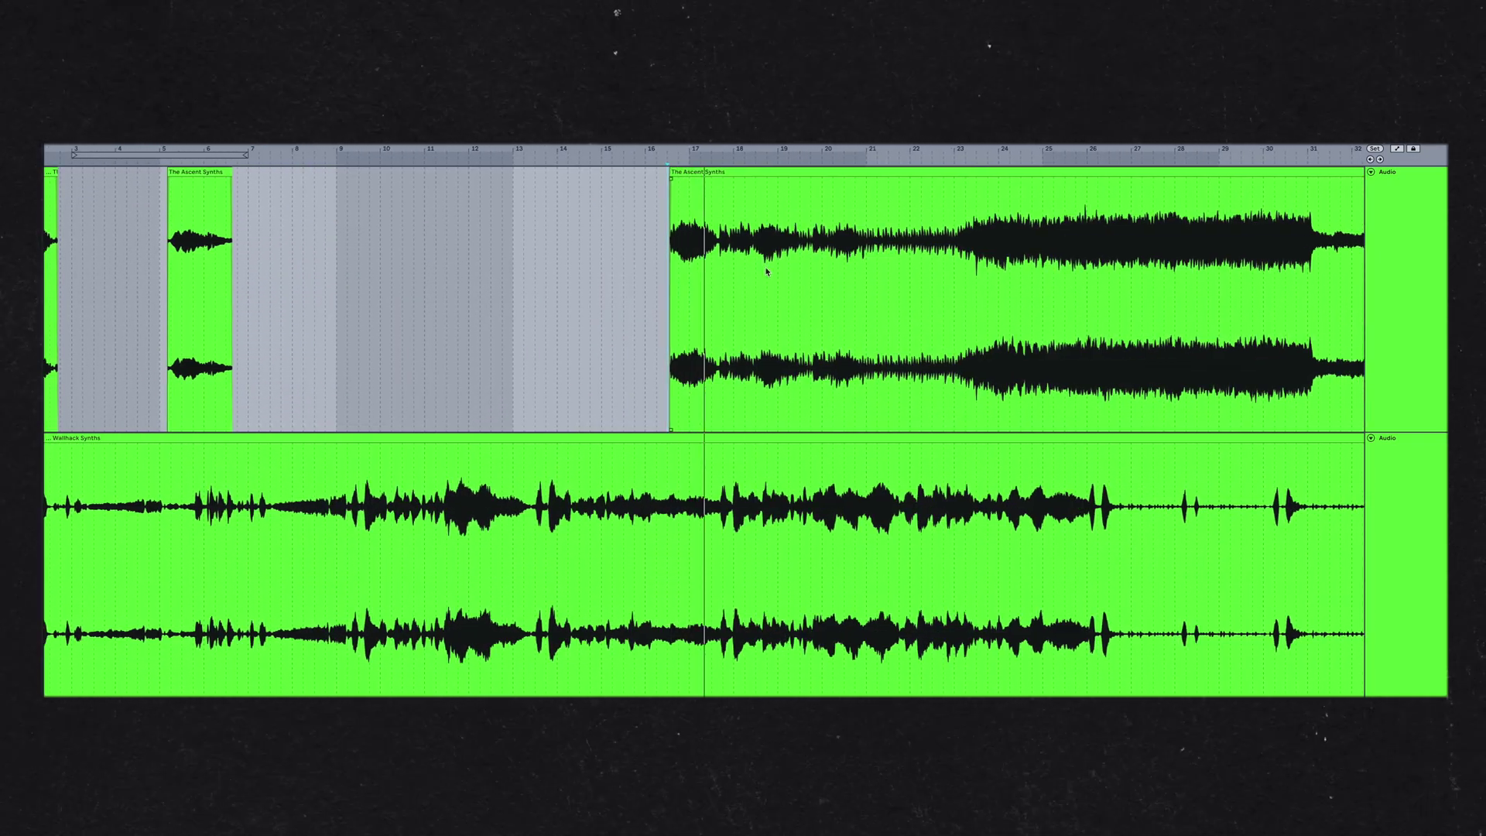
pyautogui.moveTo(233, 221); pyautogui.dragTo(252, 221)
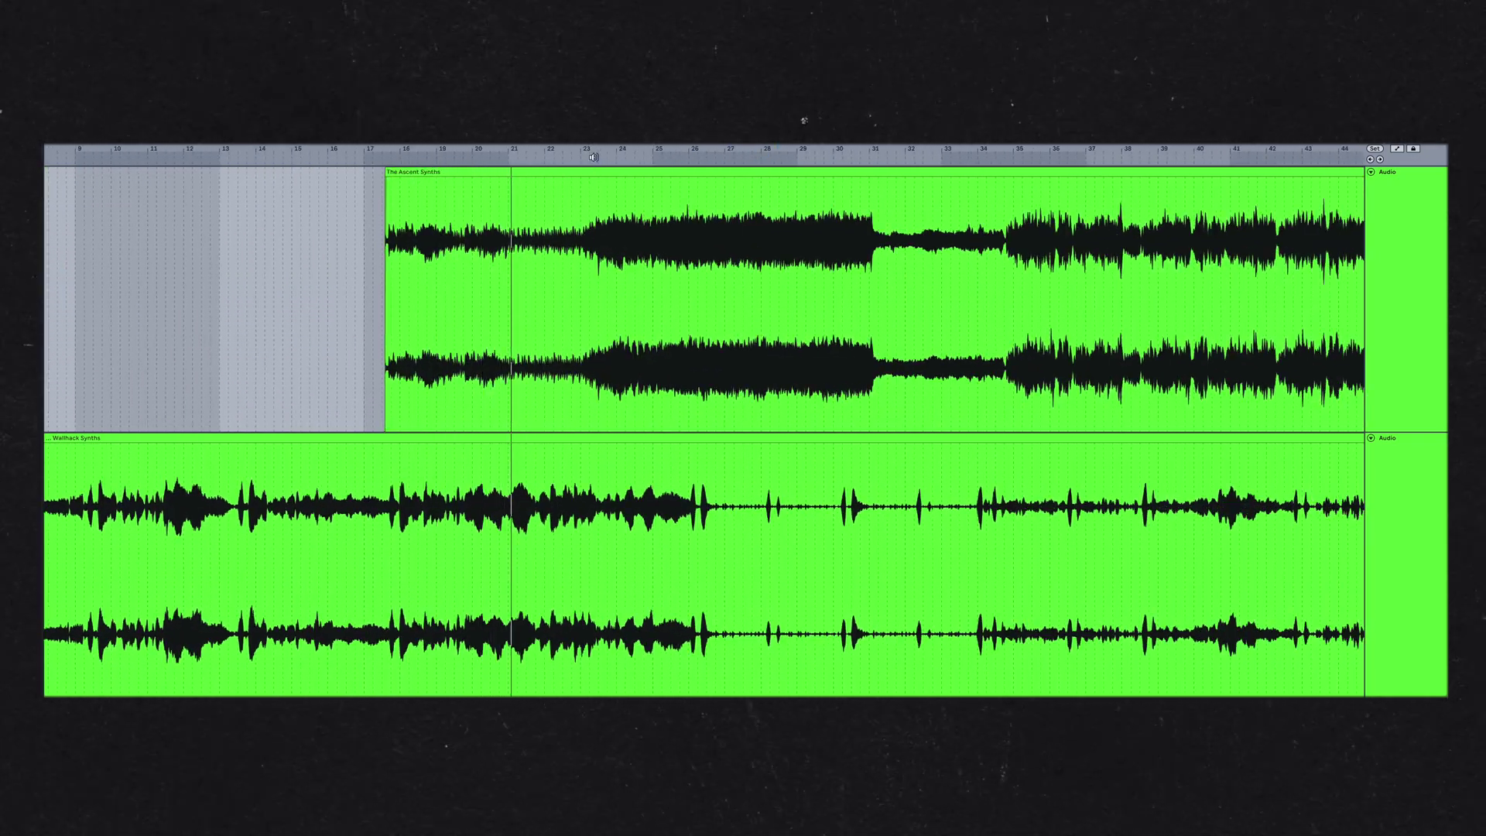
pyautogui.moveTo(391, 171); pyautogui.dragTo(671, 166)
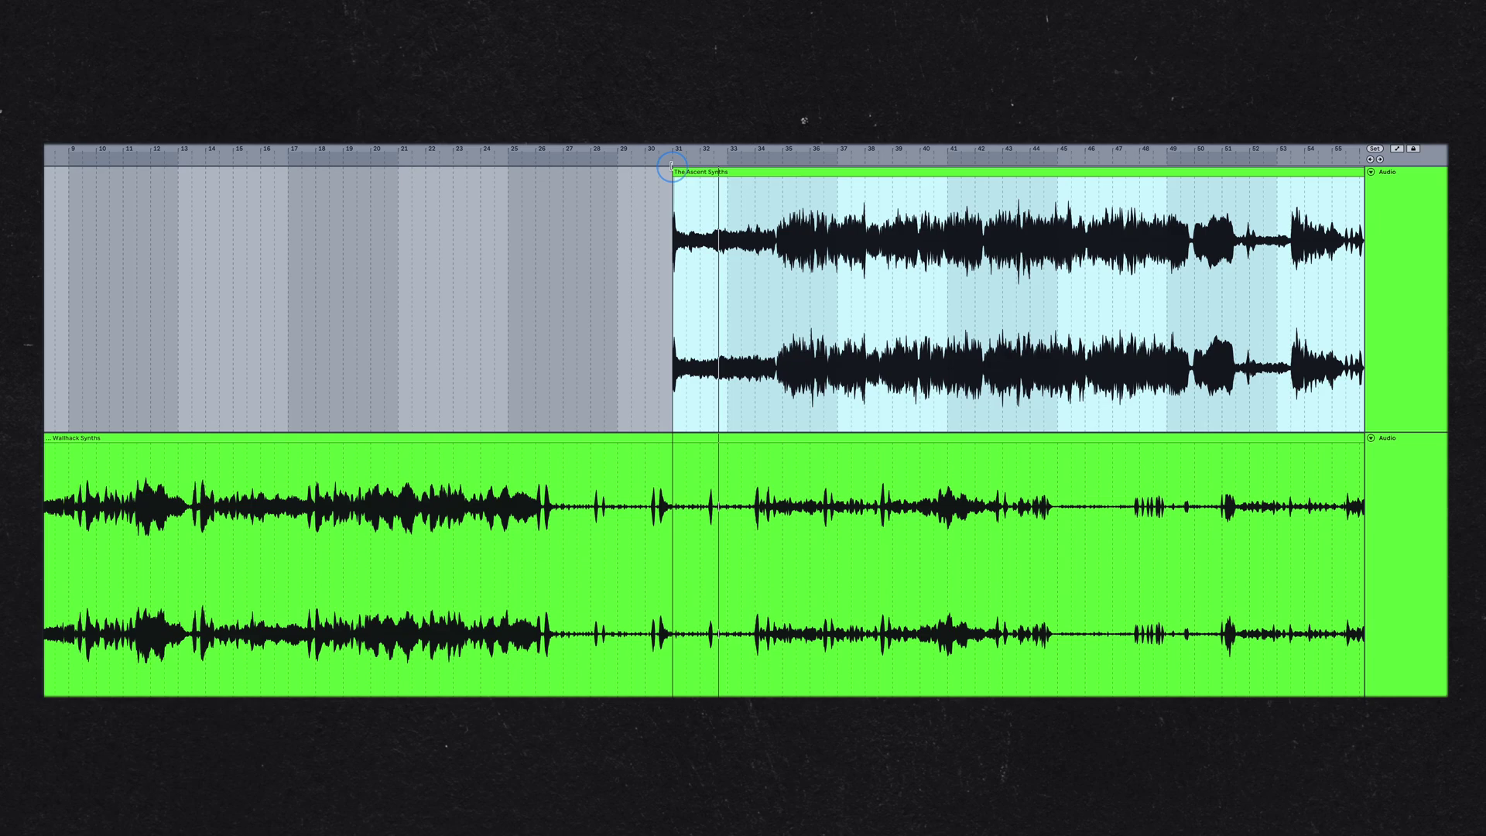
pyautogui.click(397, 175)
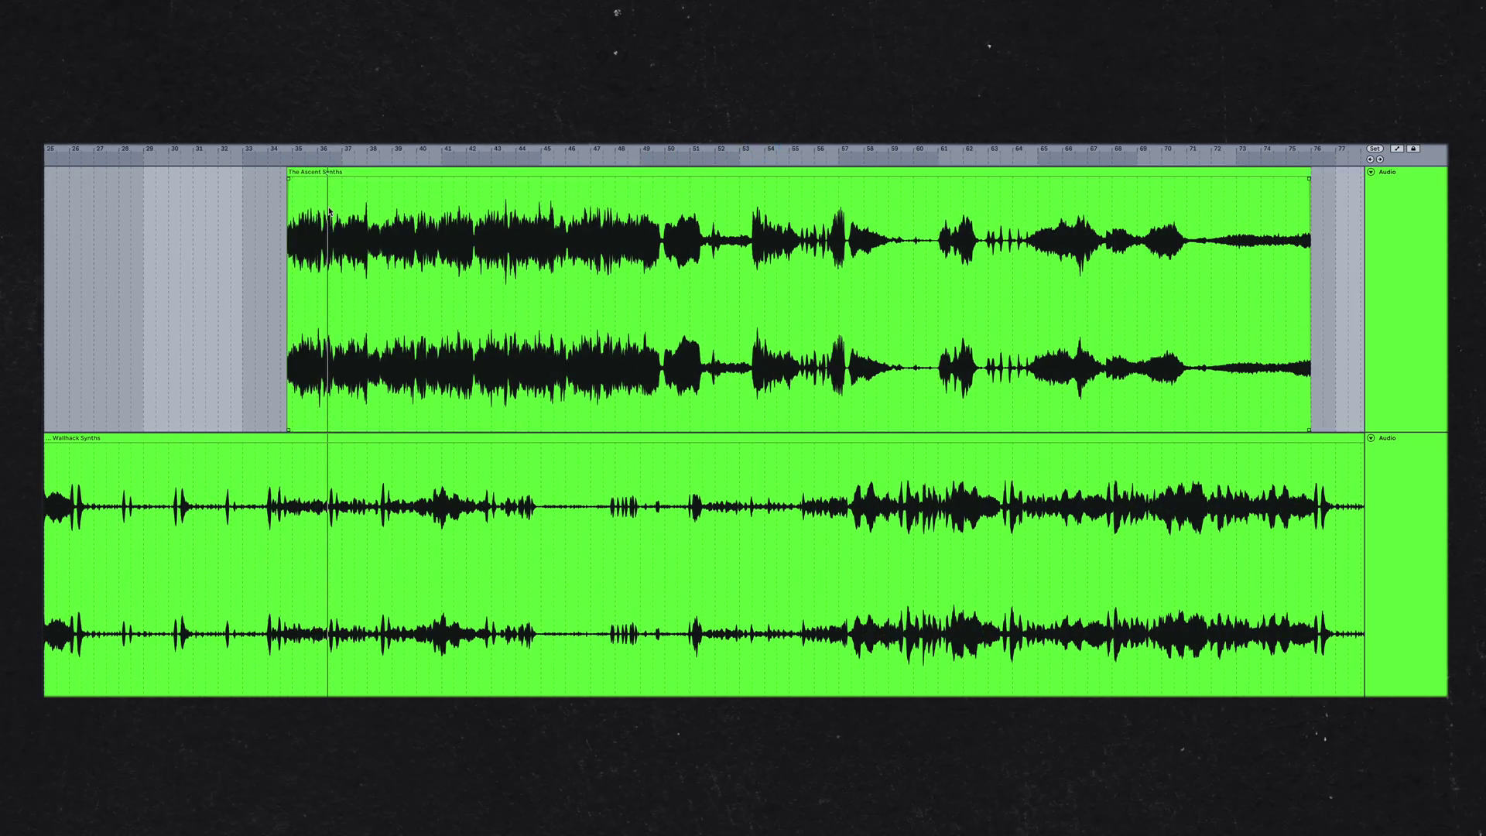
# - Trim The Ascent clip starts to bar 37 and about bar 64.5, then shorten Wallhack Synths' start
pyautogui.moveTo(289, 172); pyautogui.dragTo(689, 173)
pyautogui.hscroll(-1, 362, 176)
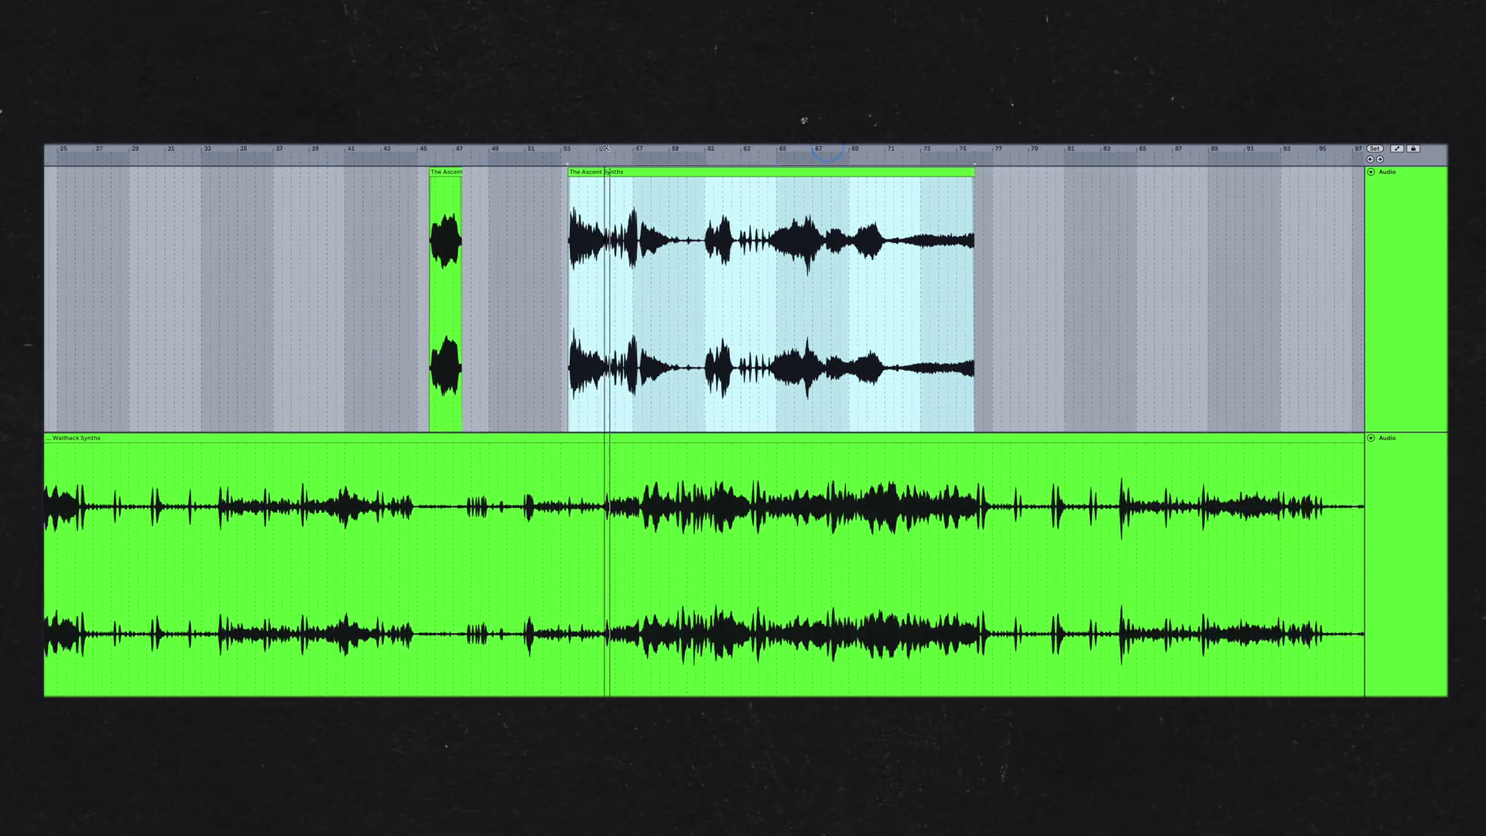
pyautogui.moveTo(570, 173); pyautogui.dragTo(625, 173)
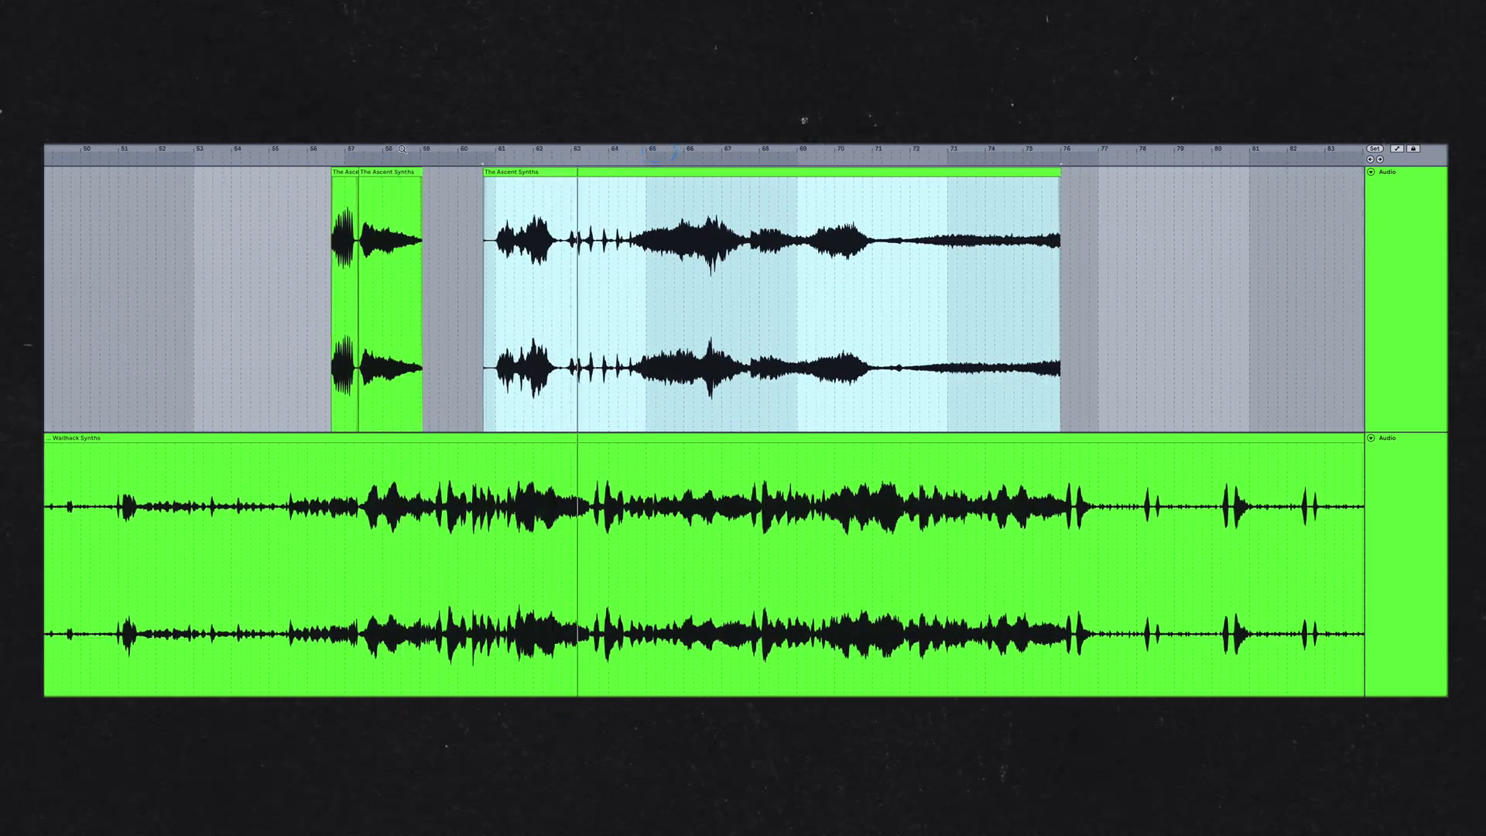
pyautogui.moveTo(488, 172); pyautogui.dragTo(623, 171)
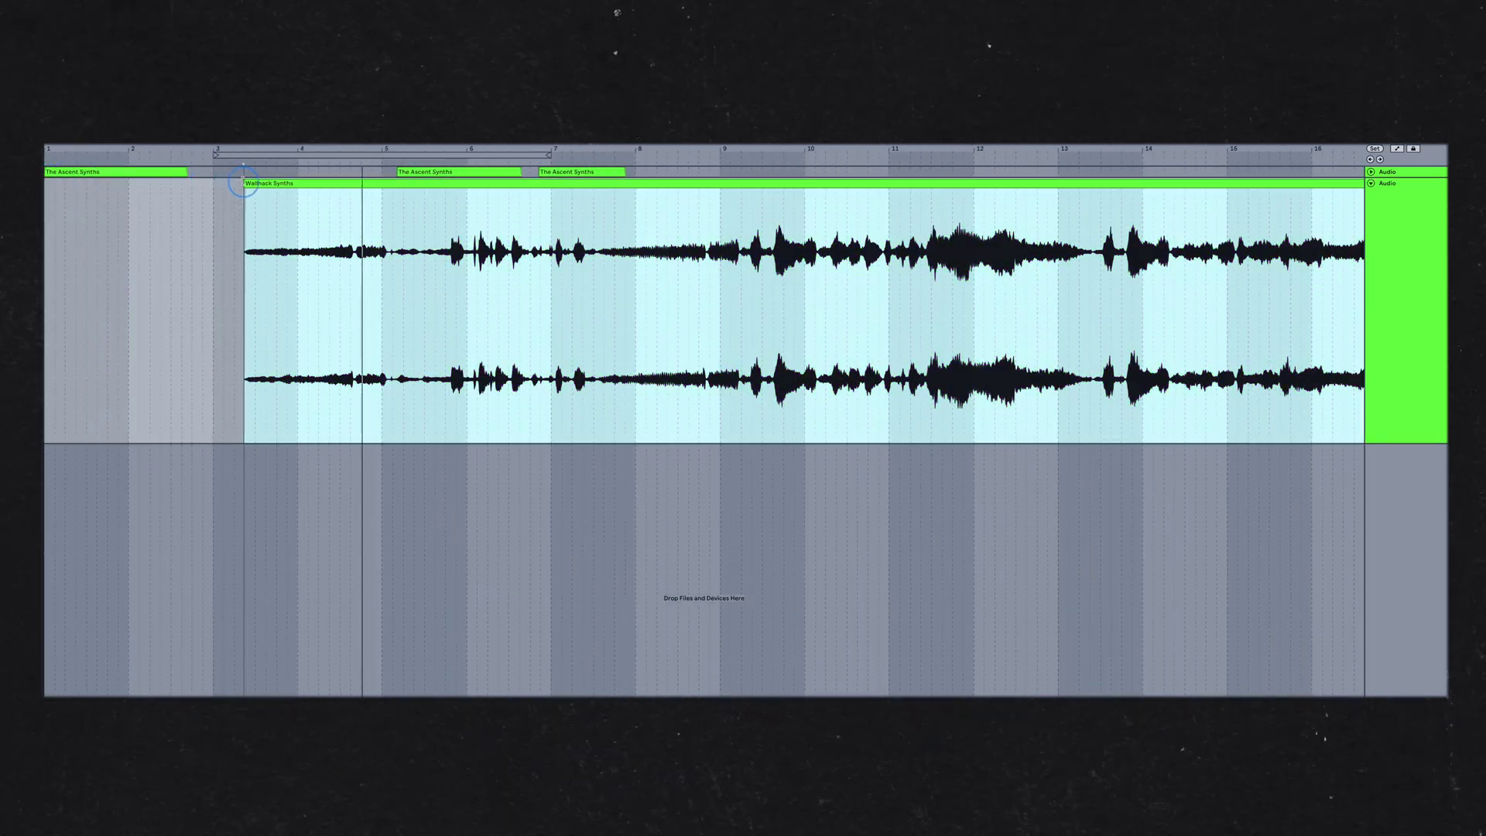
pyautogui.moveTo(242, 186); pyautogui.dragTo(592, 188)
# - Delete selected time ranges, including bars 44.5–55, splitting Ascent and Wallhack recordings into snippets
pyautogui.press('-')
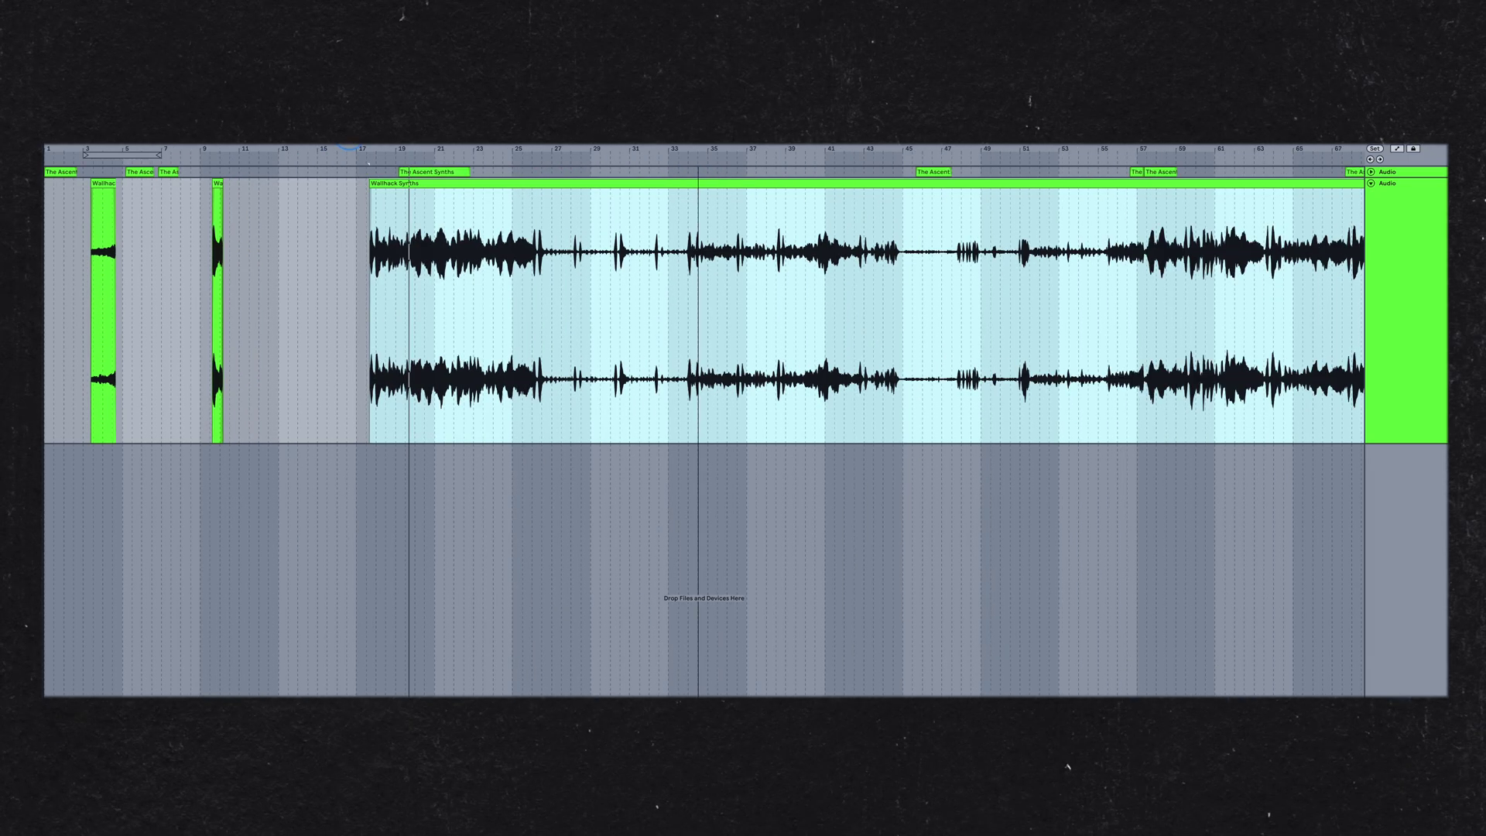
pyautogui.moveTo(531, 310); pyautogui.dragTo(687, 310)
pyautogui.press('Delete')
pyautogui.moveTo(898, 291); pyautogui.dragTo(1105, 291)
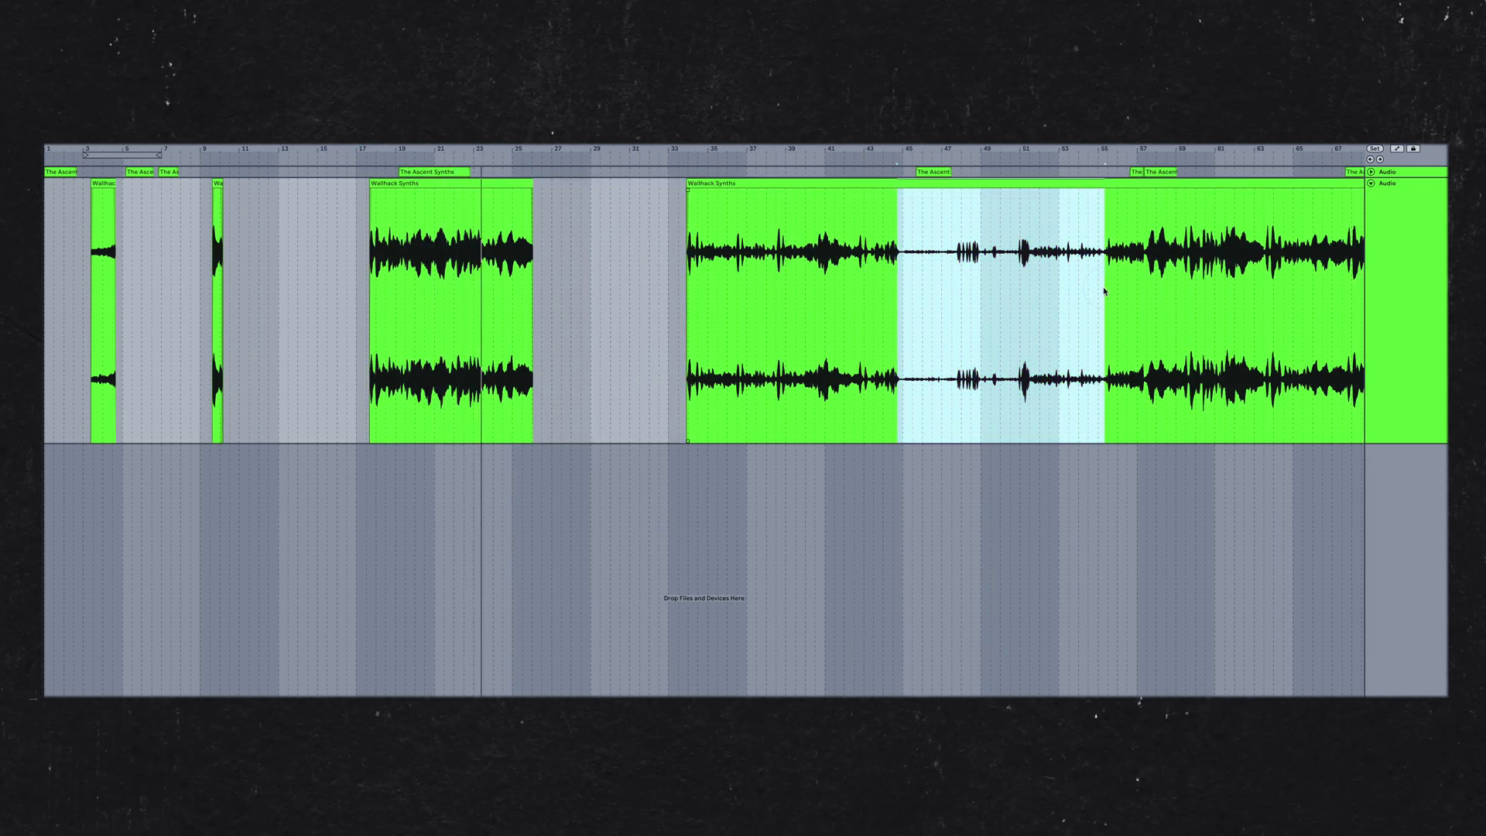
pyautogui.press('Delete')
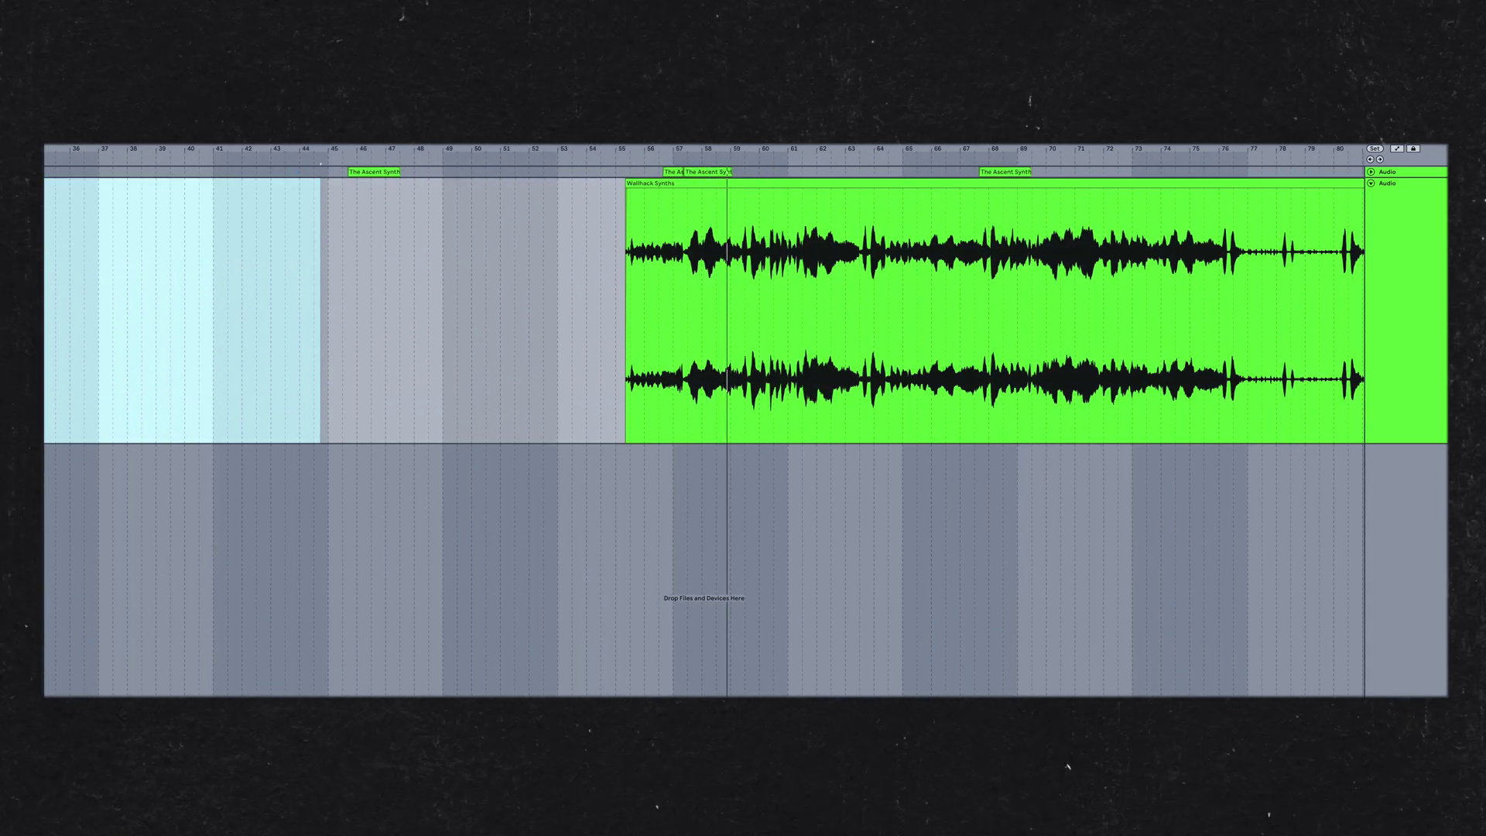
pyautogui.moveTo(380, 250); pyautogui.dragTo(320, 250)
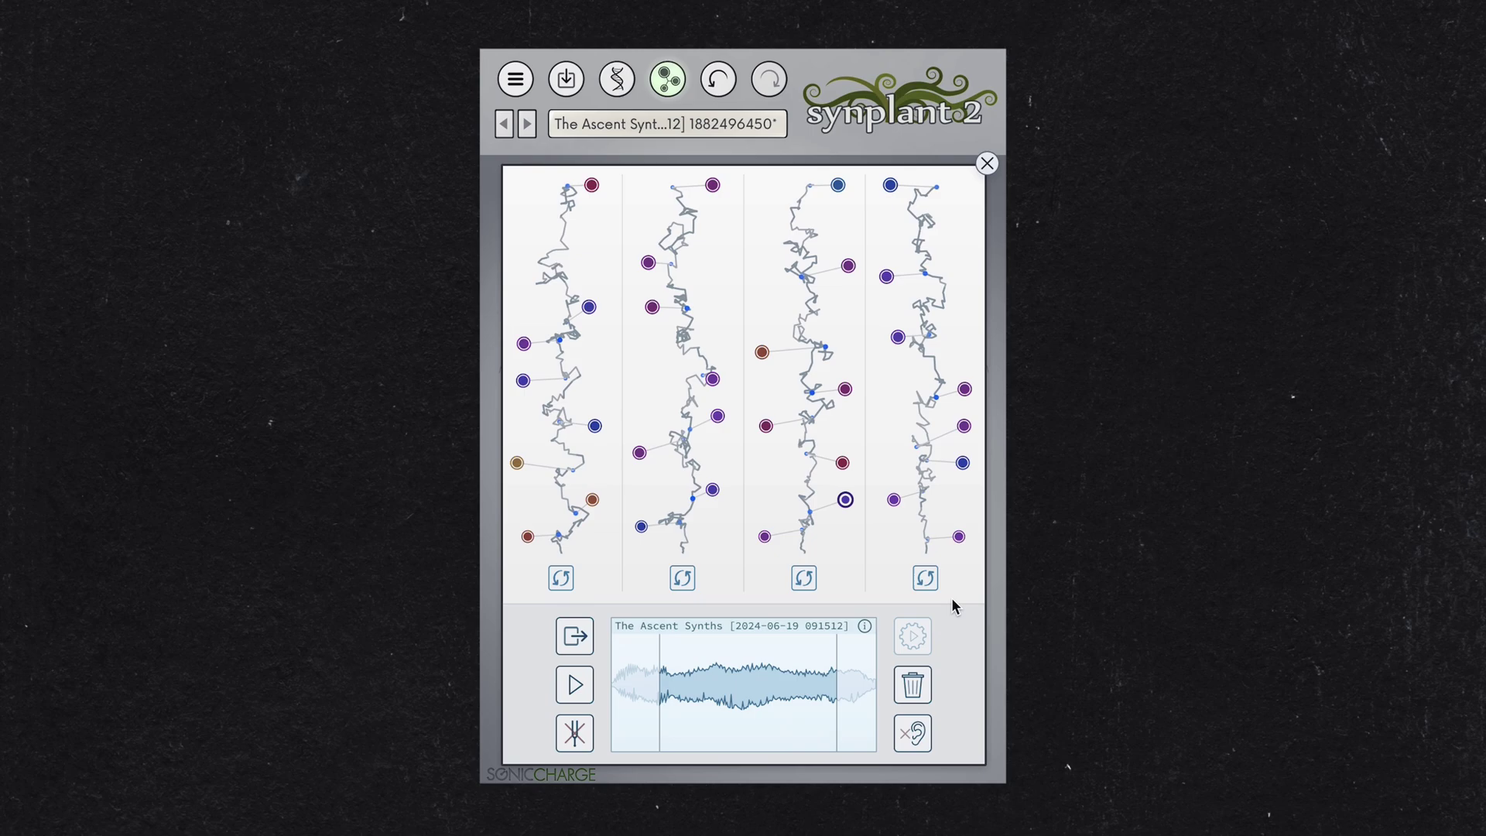
# - Audition five seeds up the rightmost branch, then play the reference snippet for comparison
pyautogui.click(960, 535)
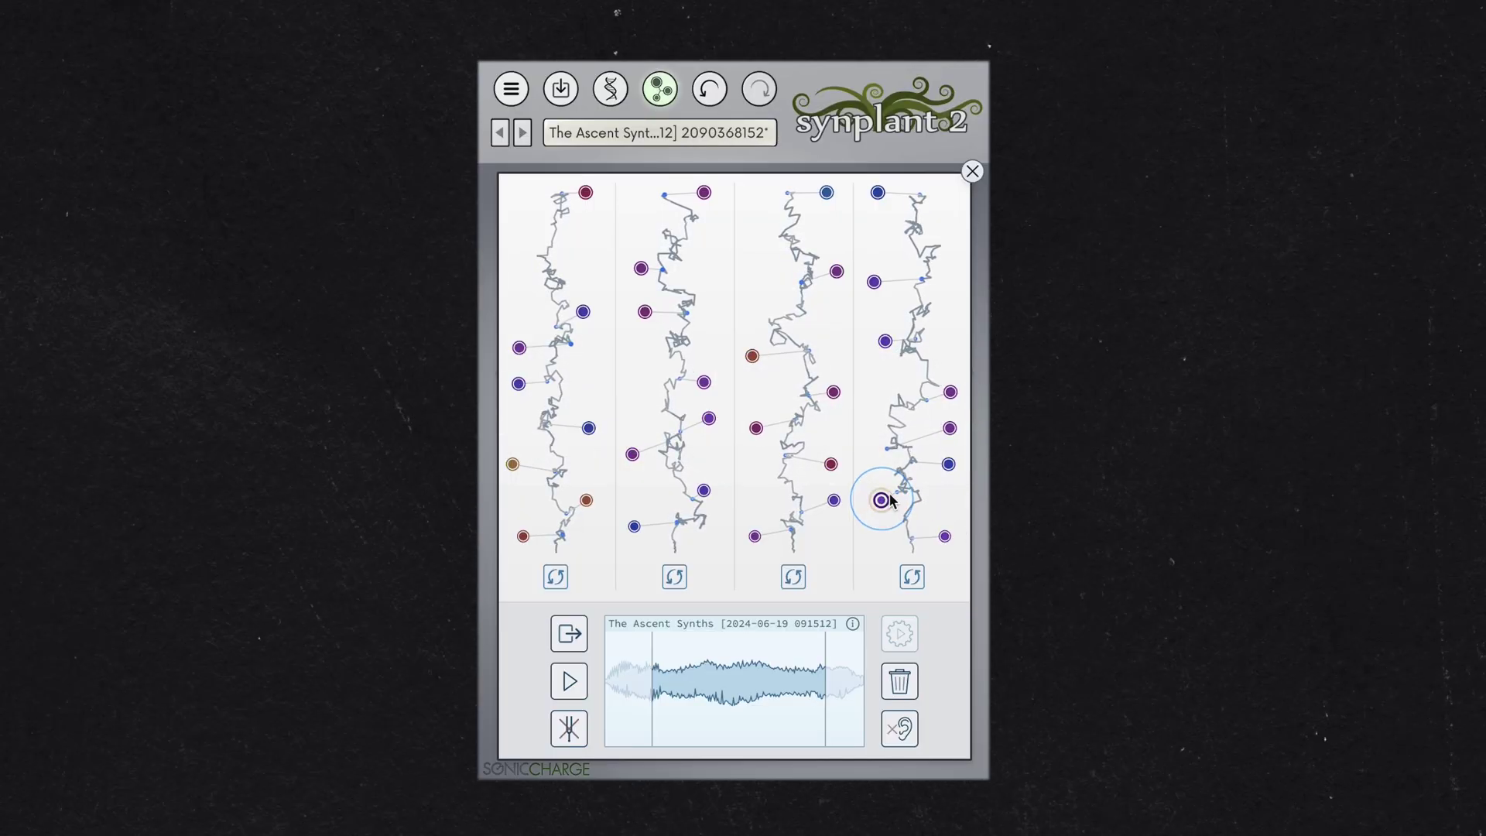
pyautogui.click(949, 463)
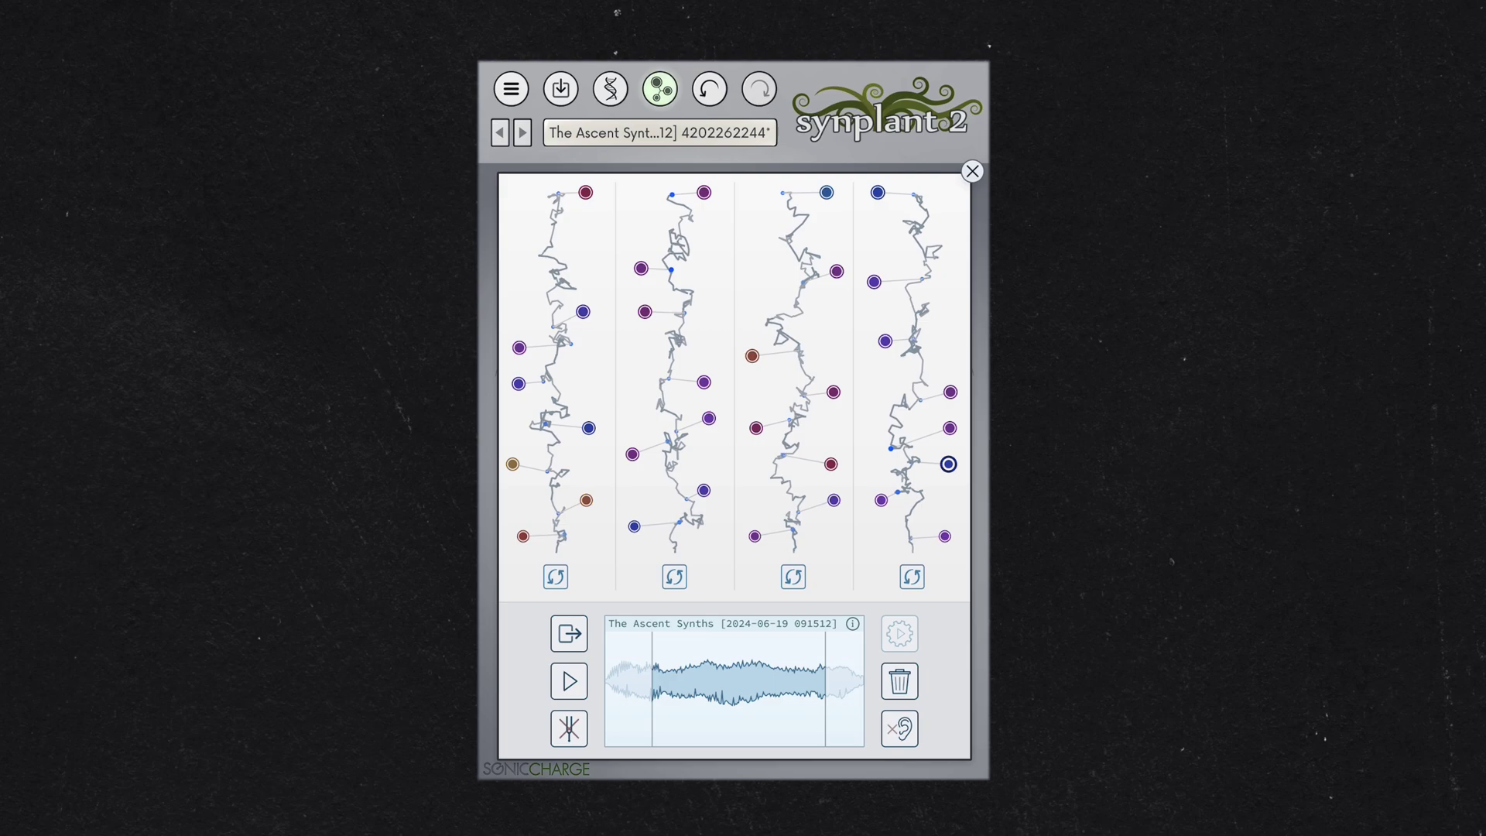
pyautogui.click(950, 428)
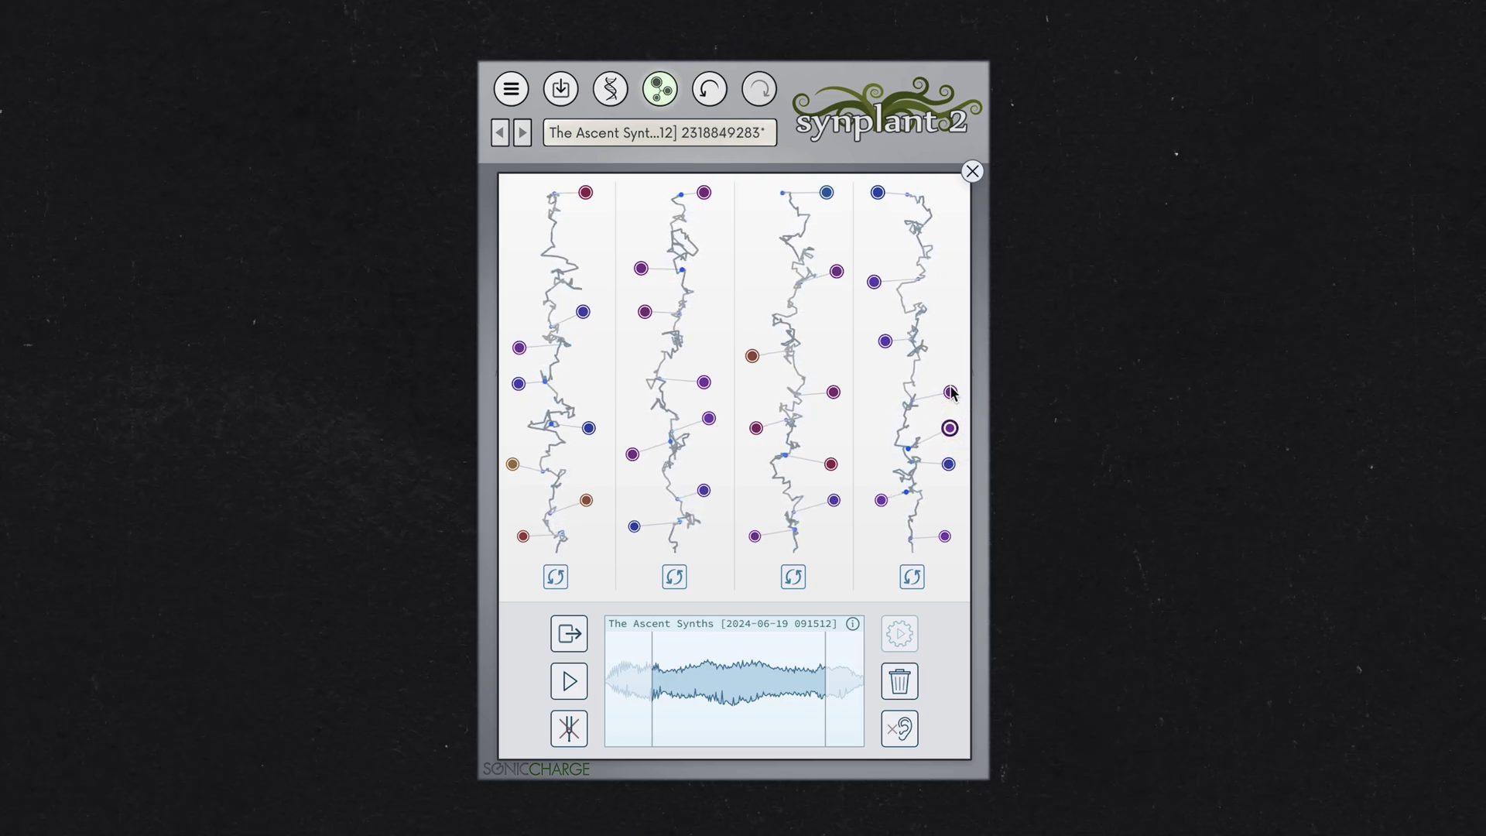
pyautogui.click(950, 392)
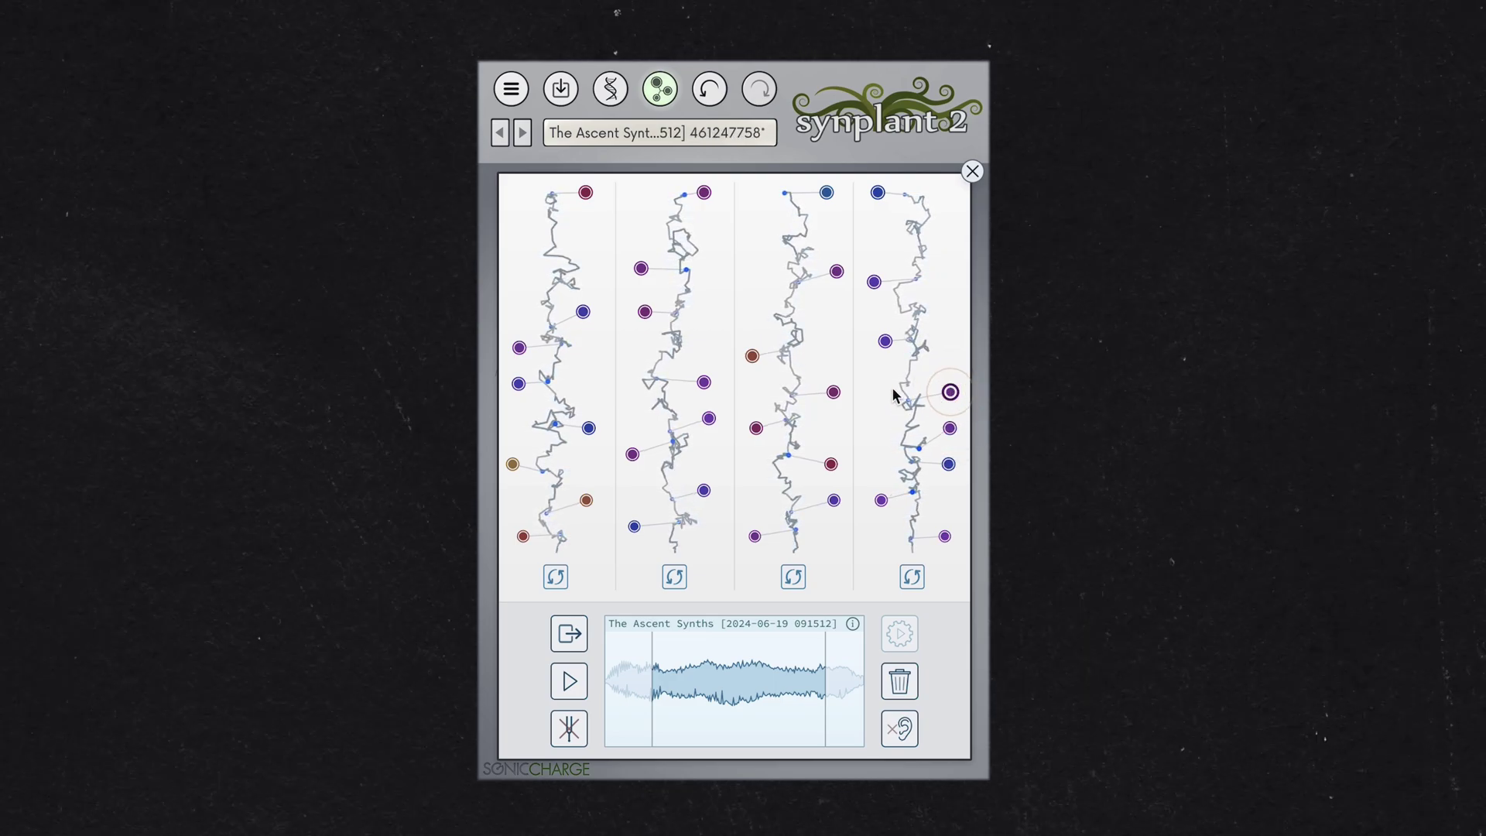
pyautogui.click(885, 341)
pyautogui.click(569, 681)
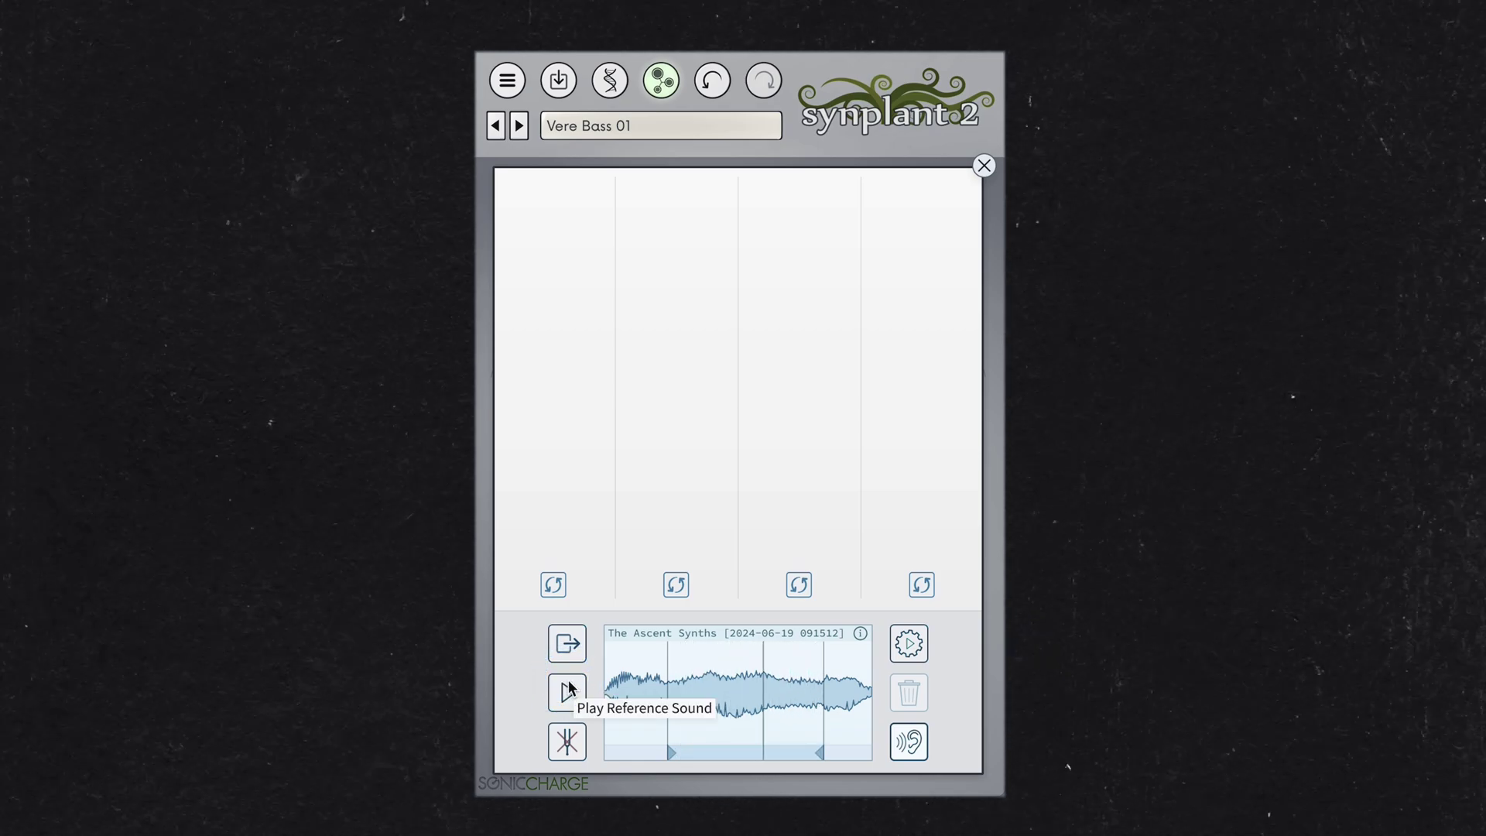
# - Generate new Genopatch seeds from The Ascent Synths reference sound
pyautogui.click(910, 643)
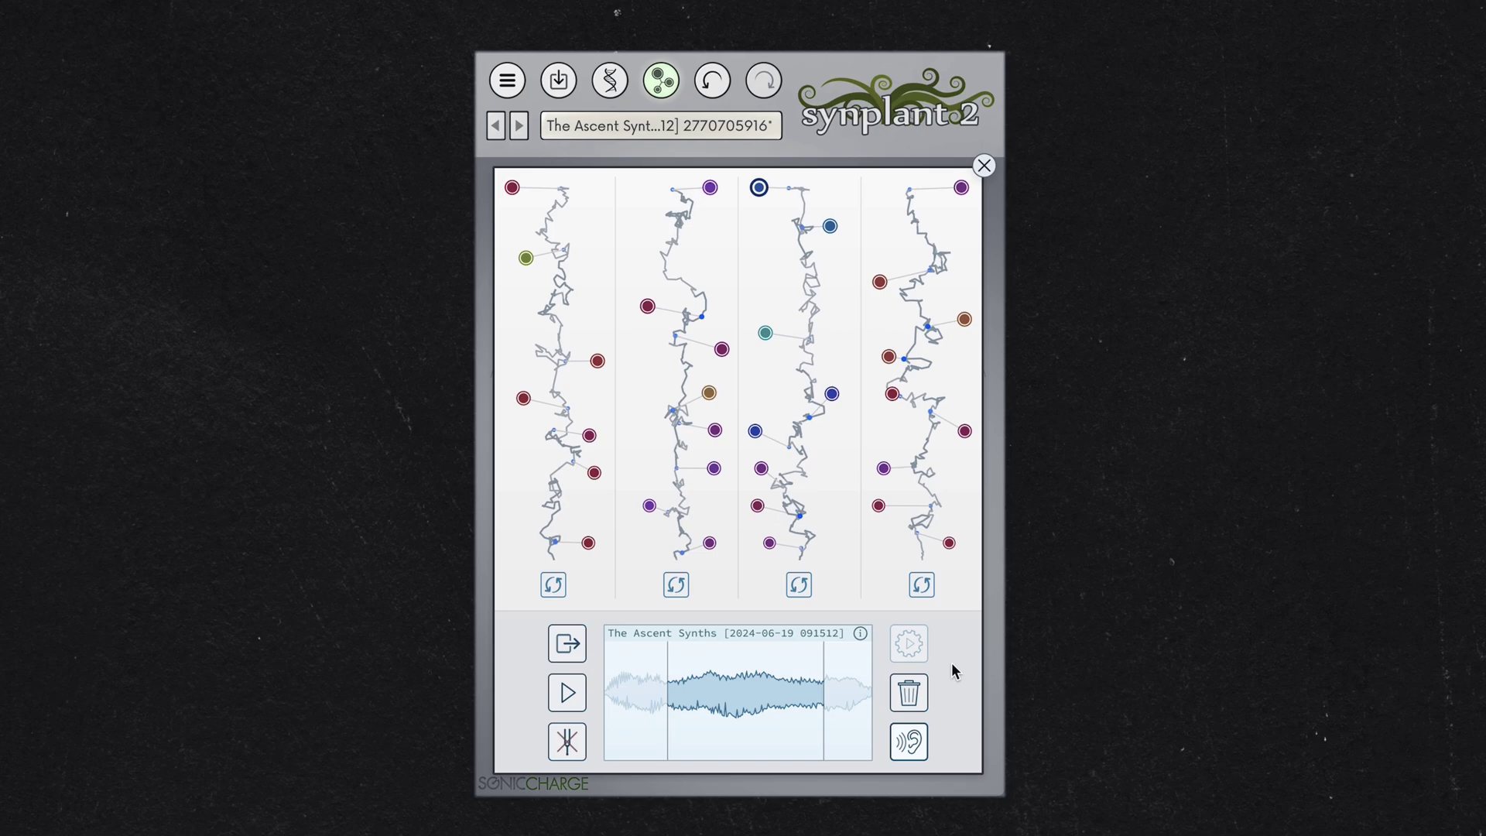
# - Audition five seeds from the bottom to the upper part of the rightmost branch
pyautogui.click(958, 540)
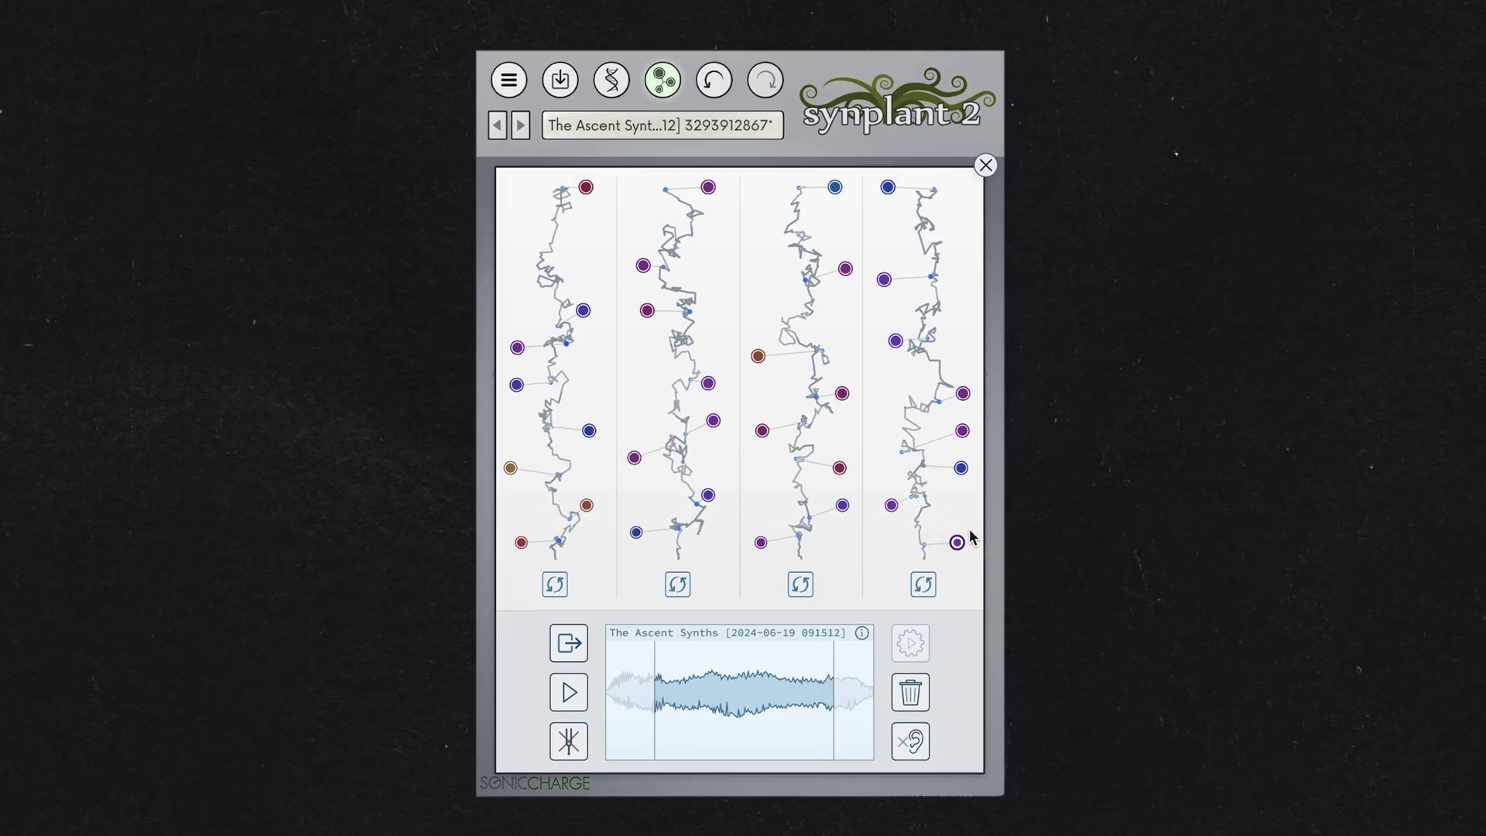
pyautogui.click(896, 503)
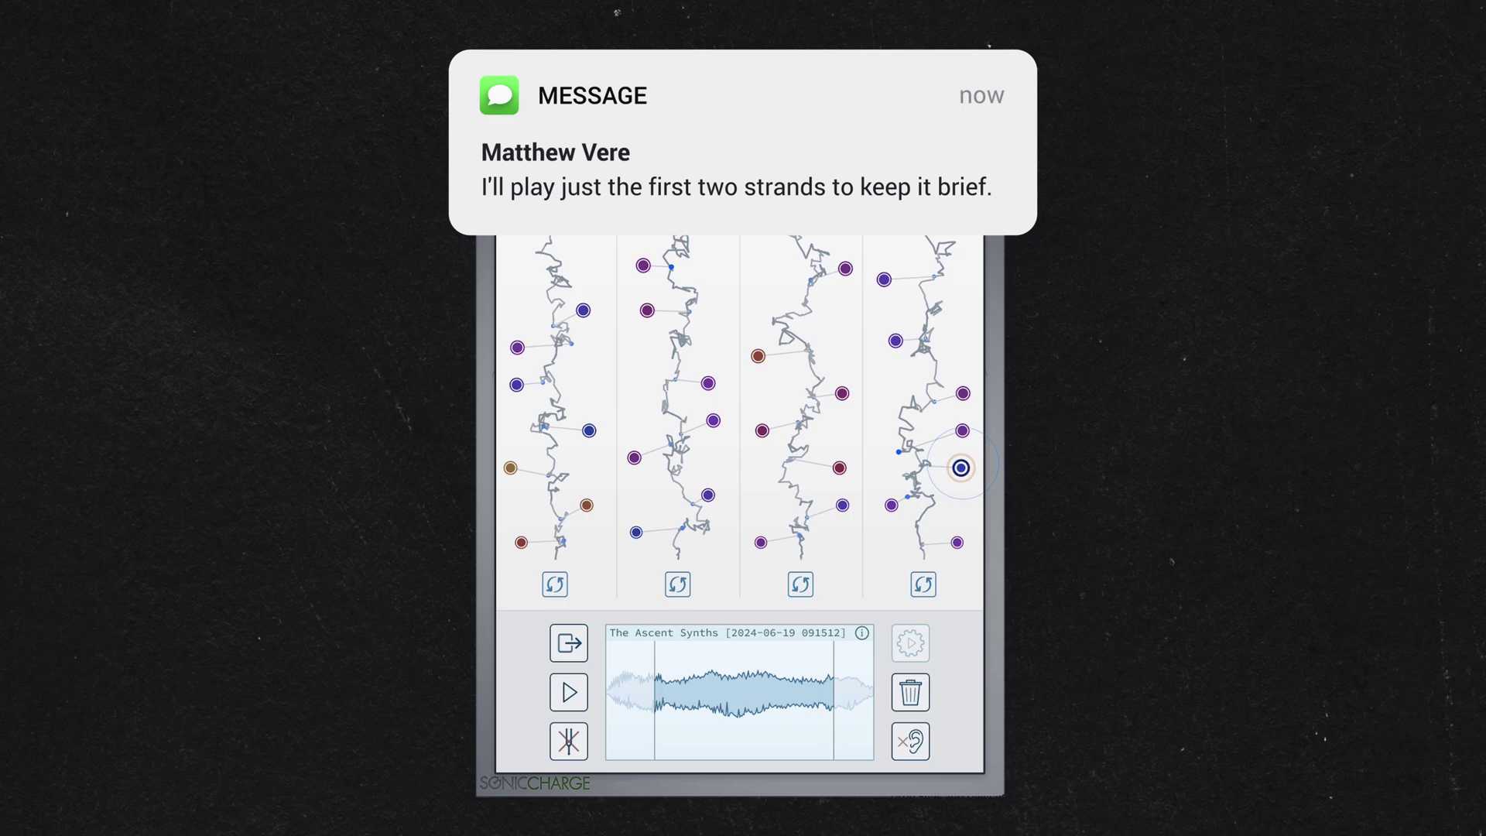
pyautogui.click(962, 430)
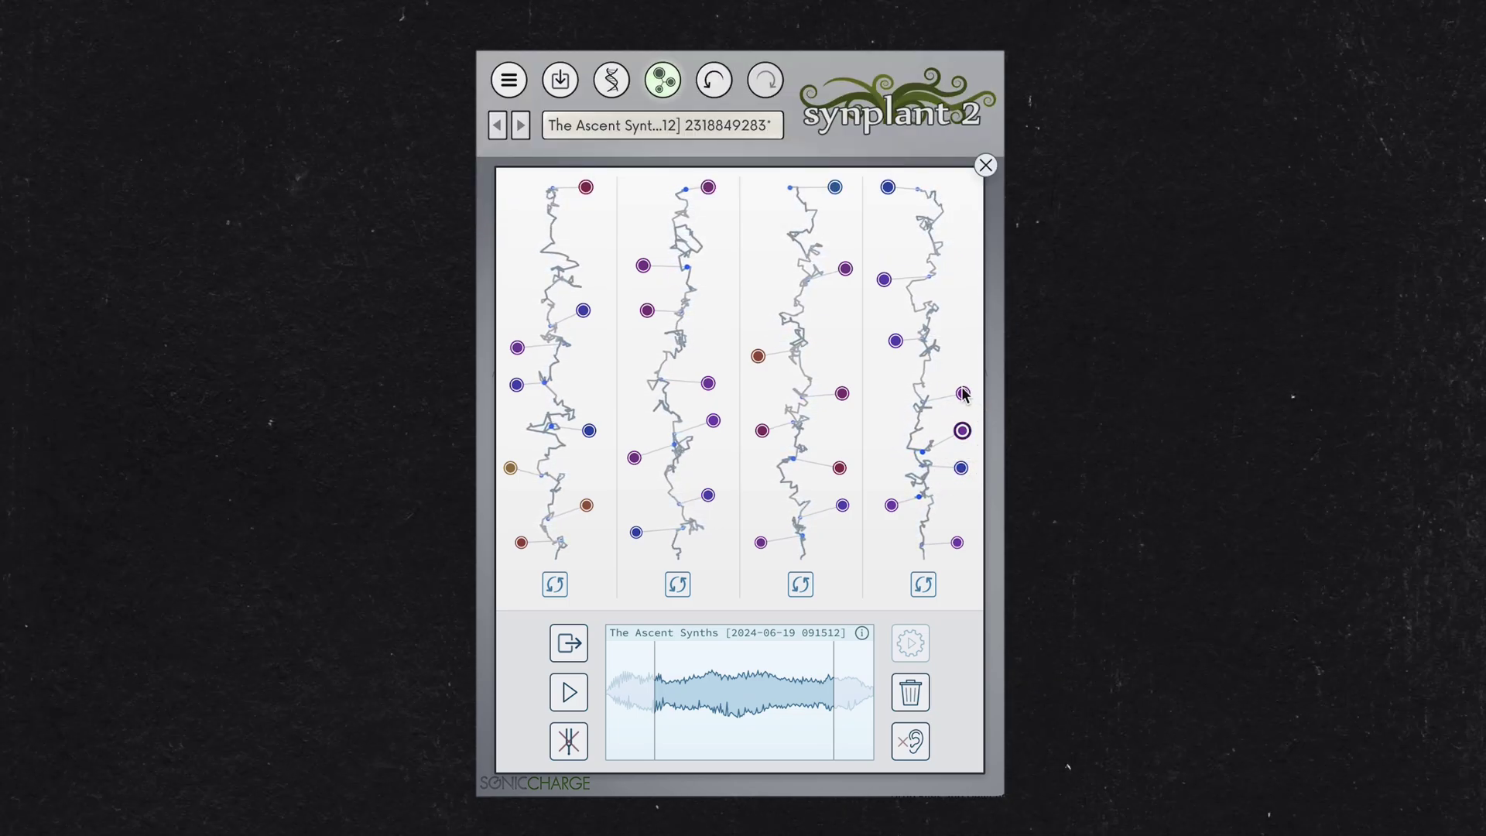
pyautogui.click(963, 393)
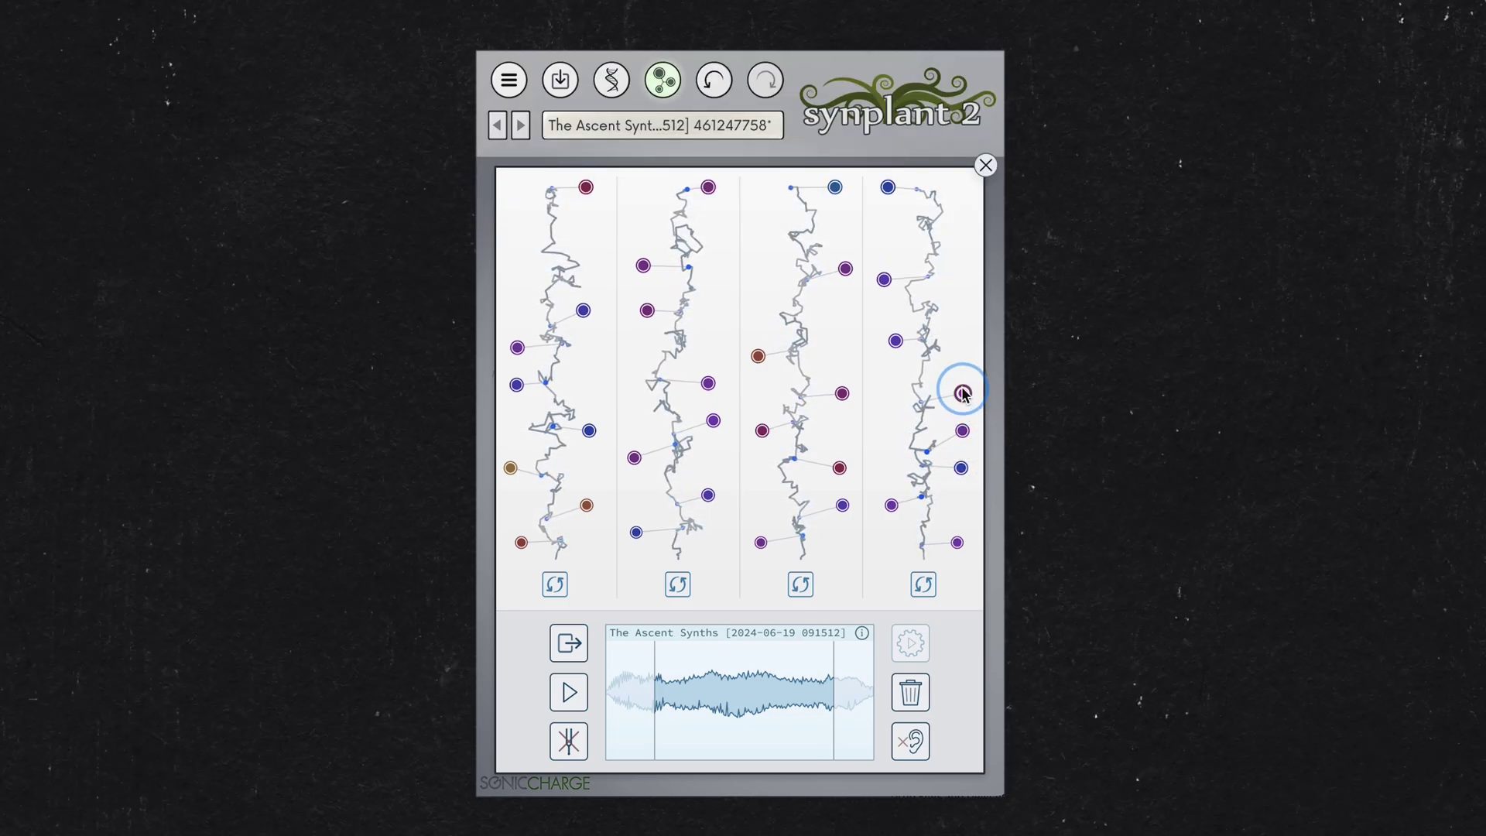
pyautogui.click(895, 342)
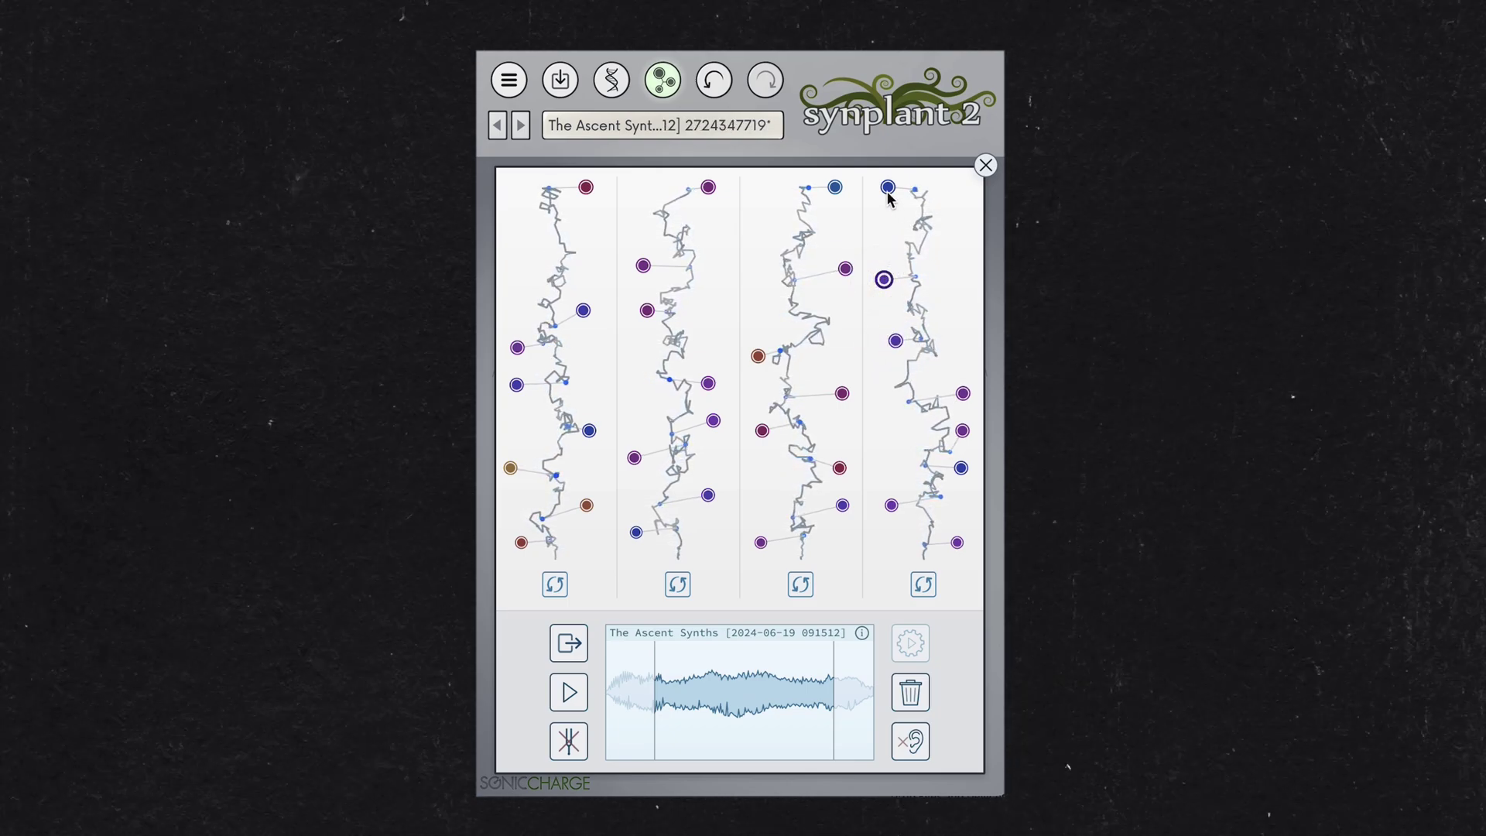
# - Audition seeds up the third branch to its top, then replay the reference snippet
pyautogui.click(772, 543)
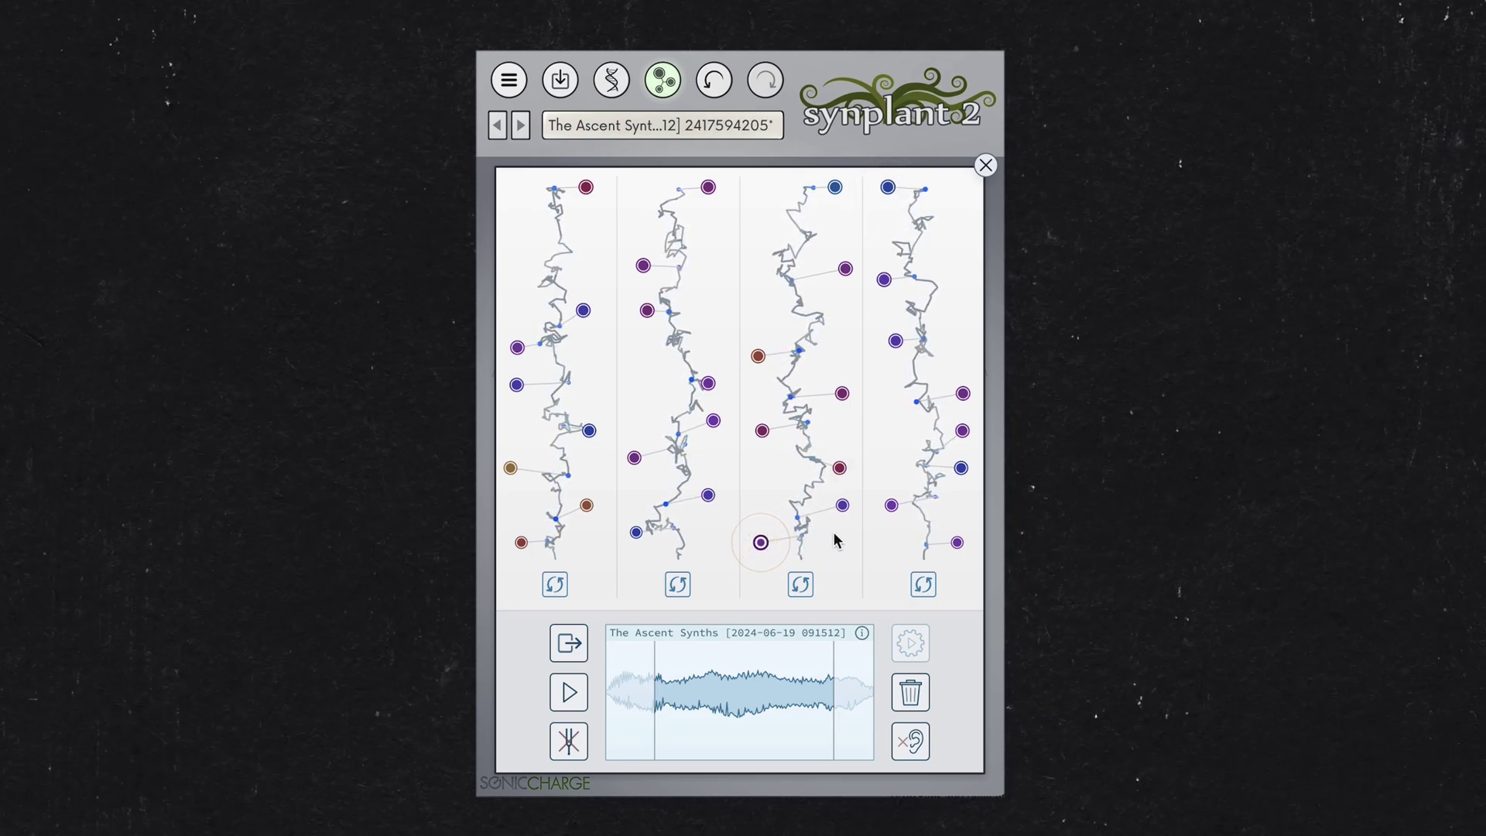
pyautogui.click(842, 505)
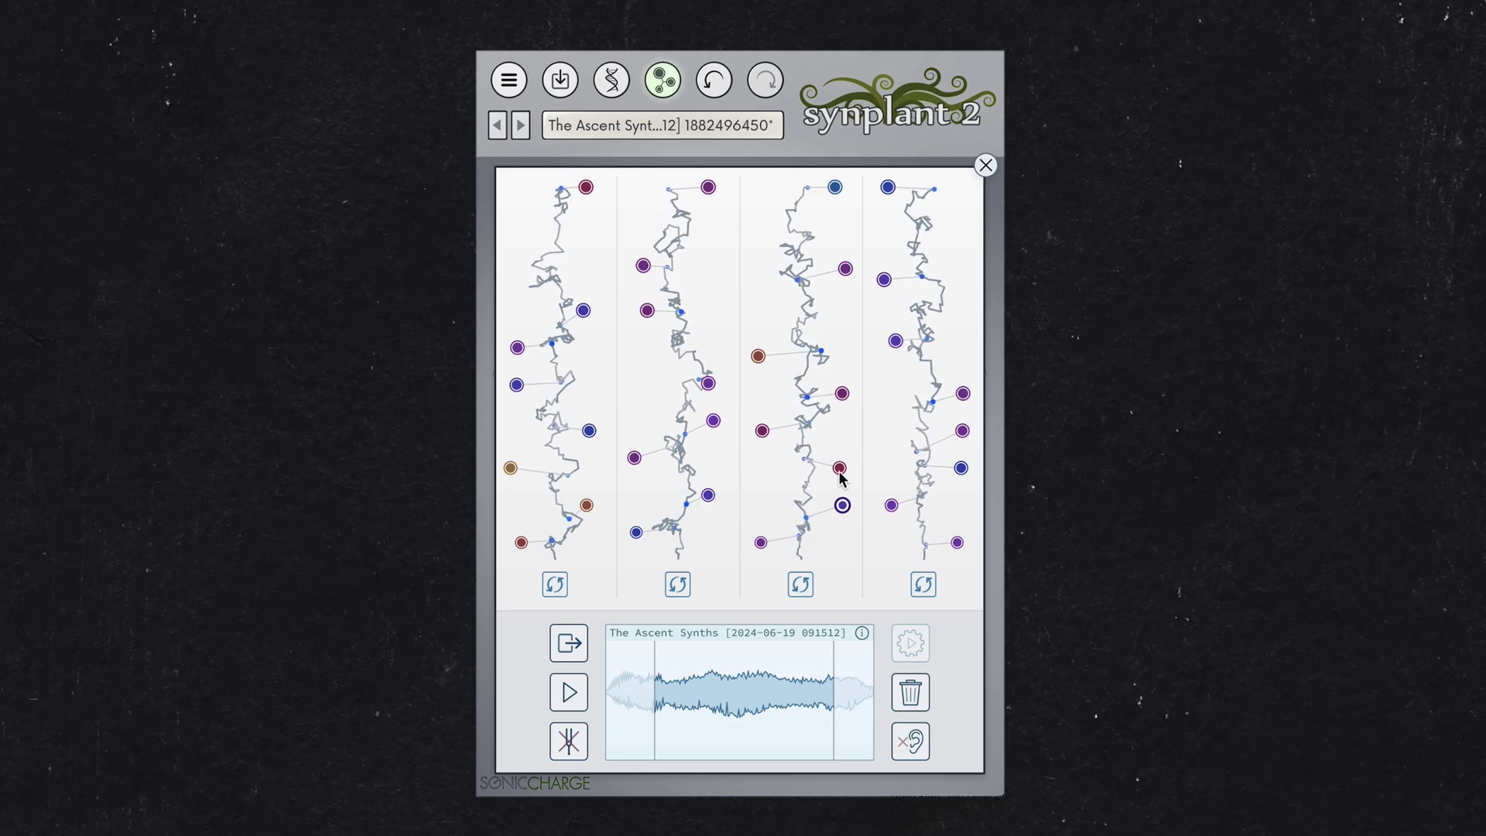
pyautogui.click(839, 469)
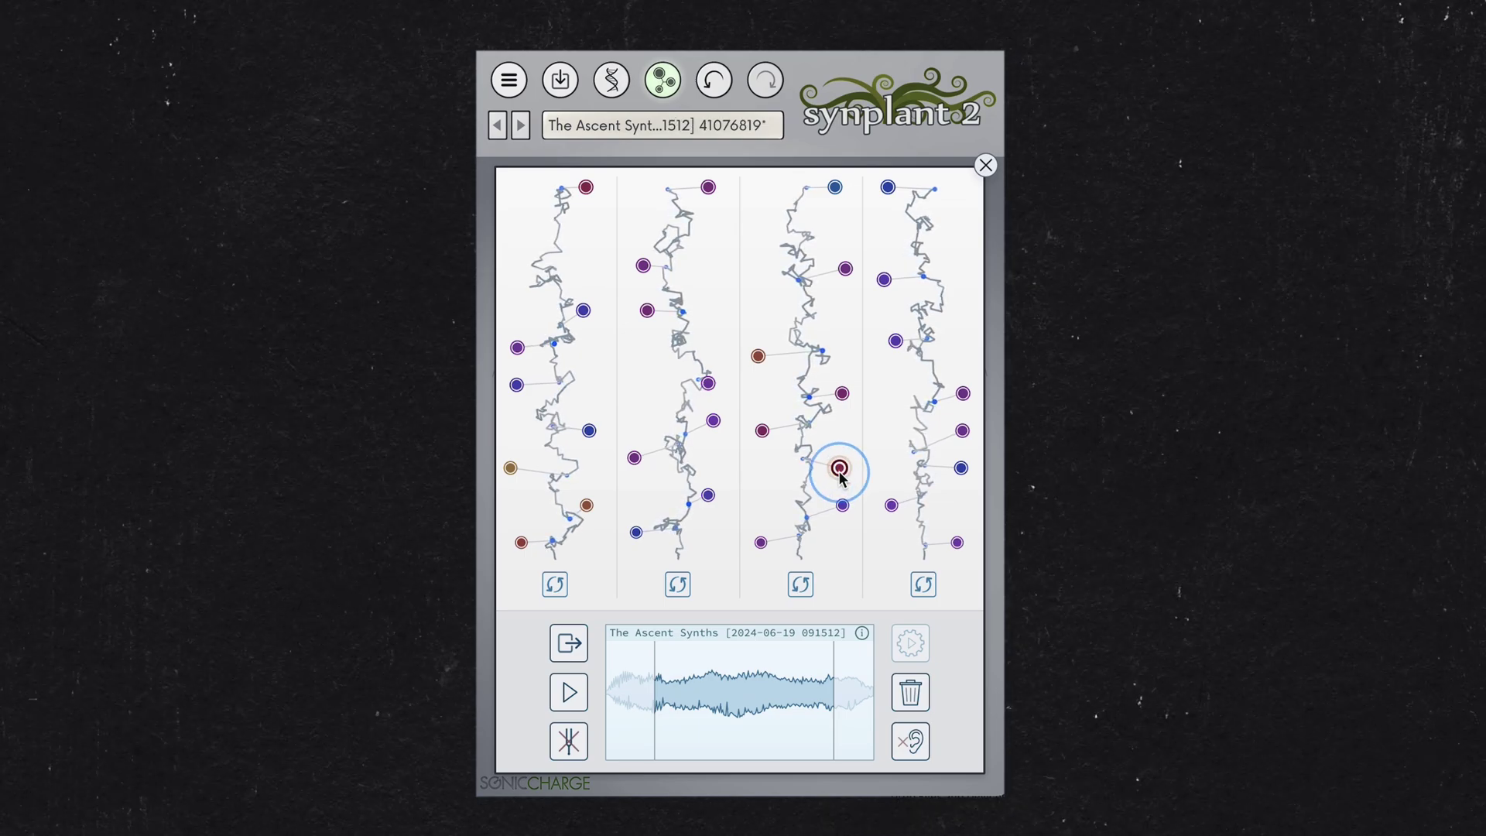
pyautogui.click(763, 432)
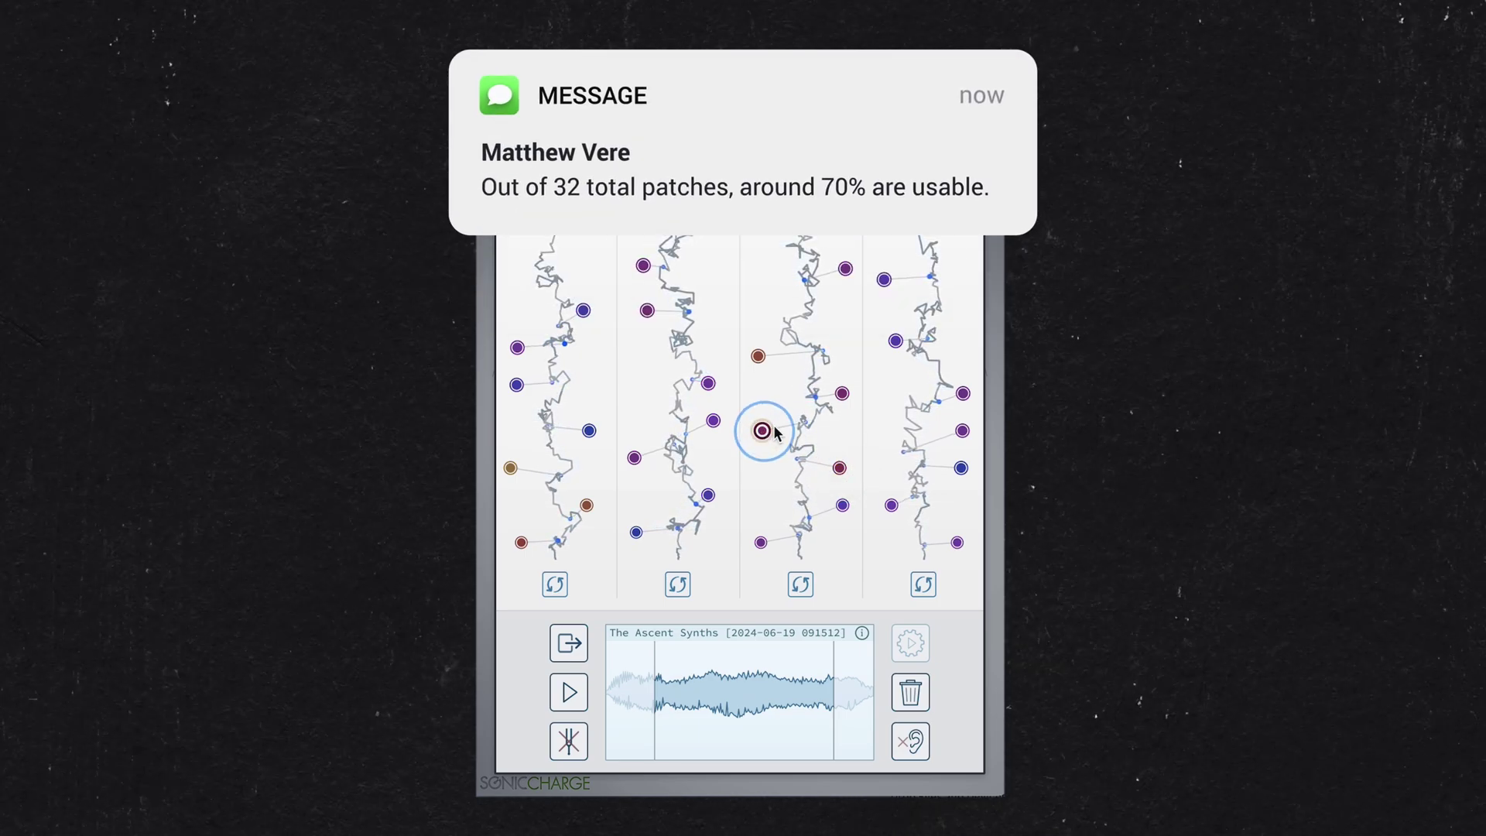
pyautogui.click(842, 394)
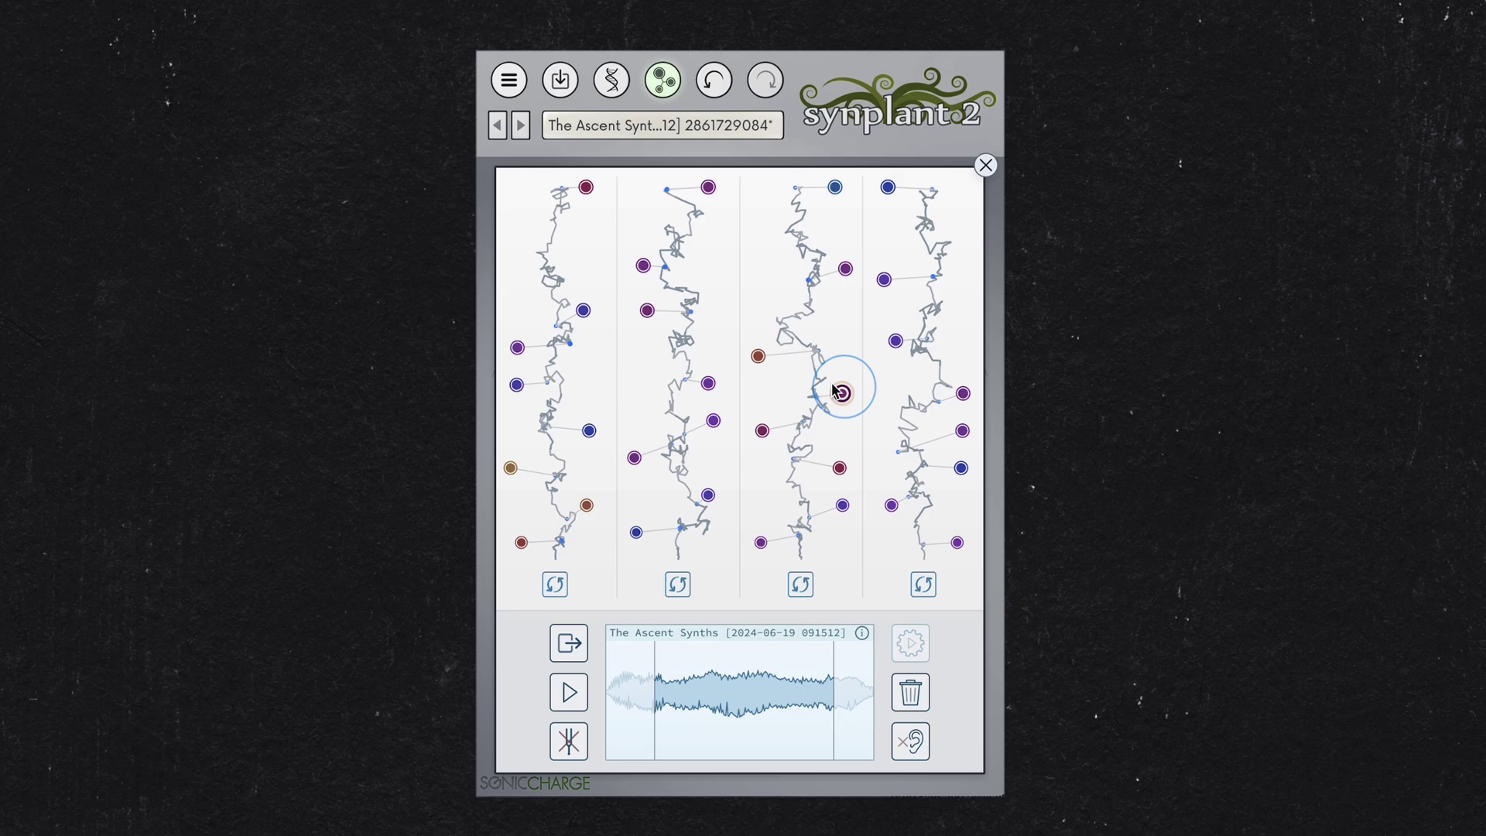
pyautogui.click(759, 358)
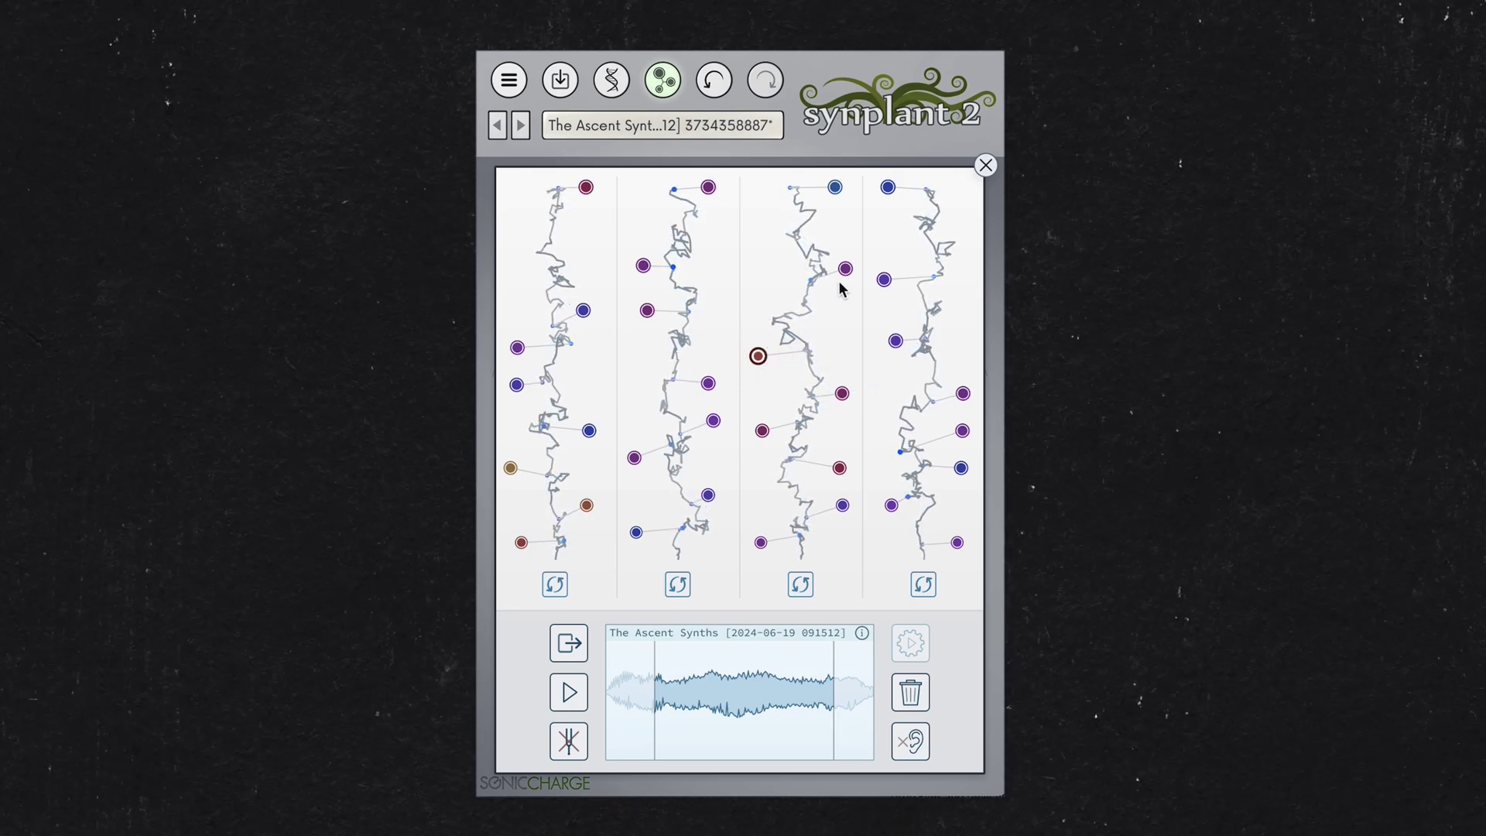
pyautogui.click(836, 189)
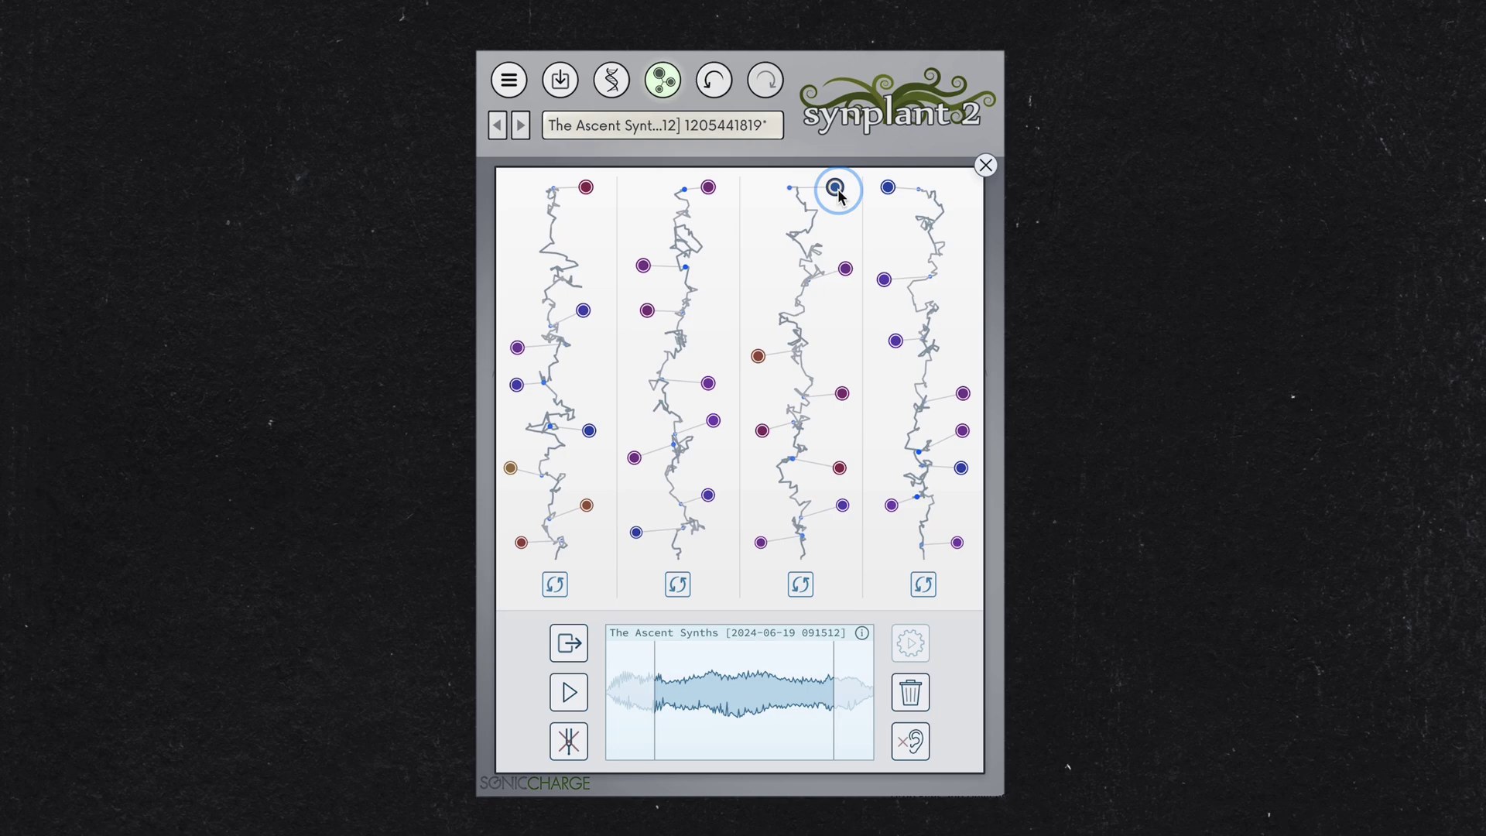
pyautogui.click(574, 694)
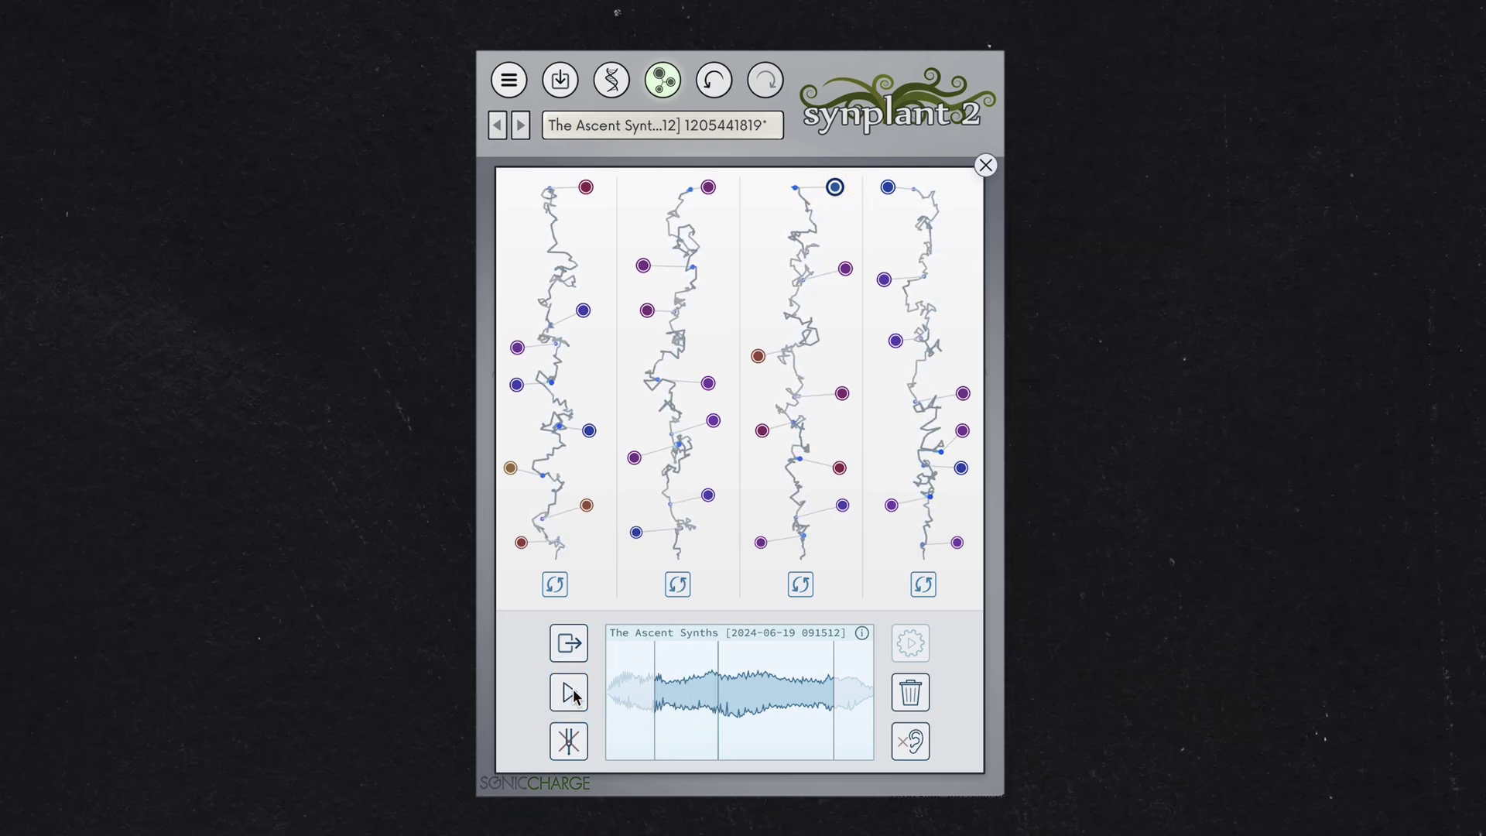
# - Audition seeds from the bottom to the top of the second branch
pyautogui.click(636, 532)
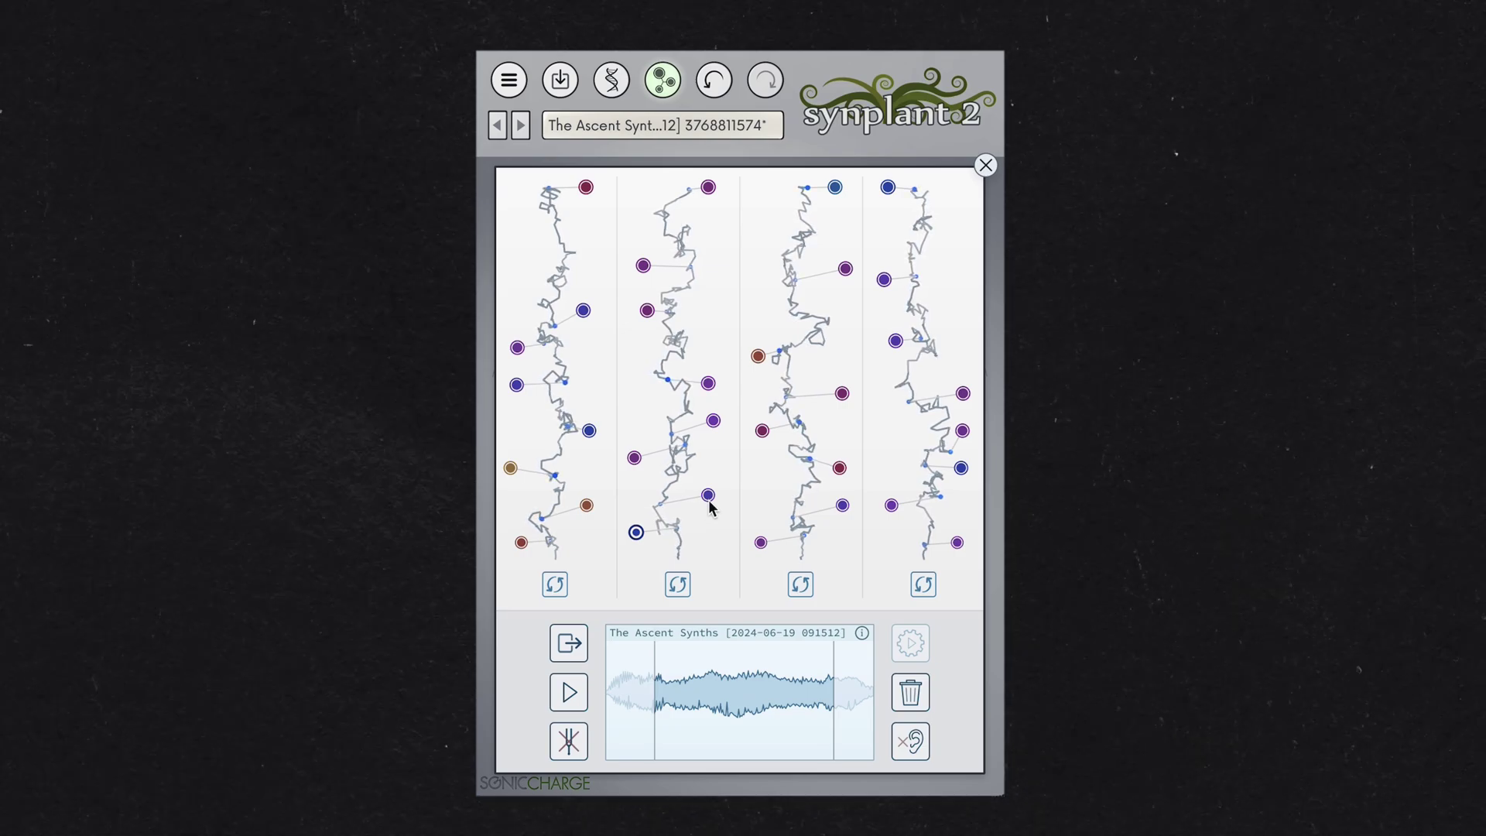
pyautogui.click(708, 496)
pyautogui.click(634, 458)
pyautogui.click(713, 422)
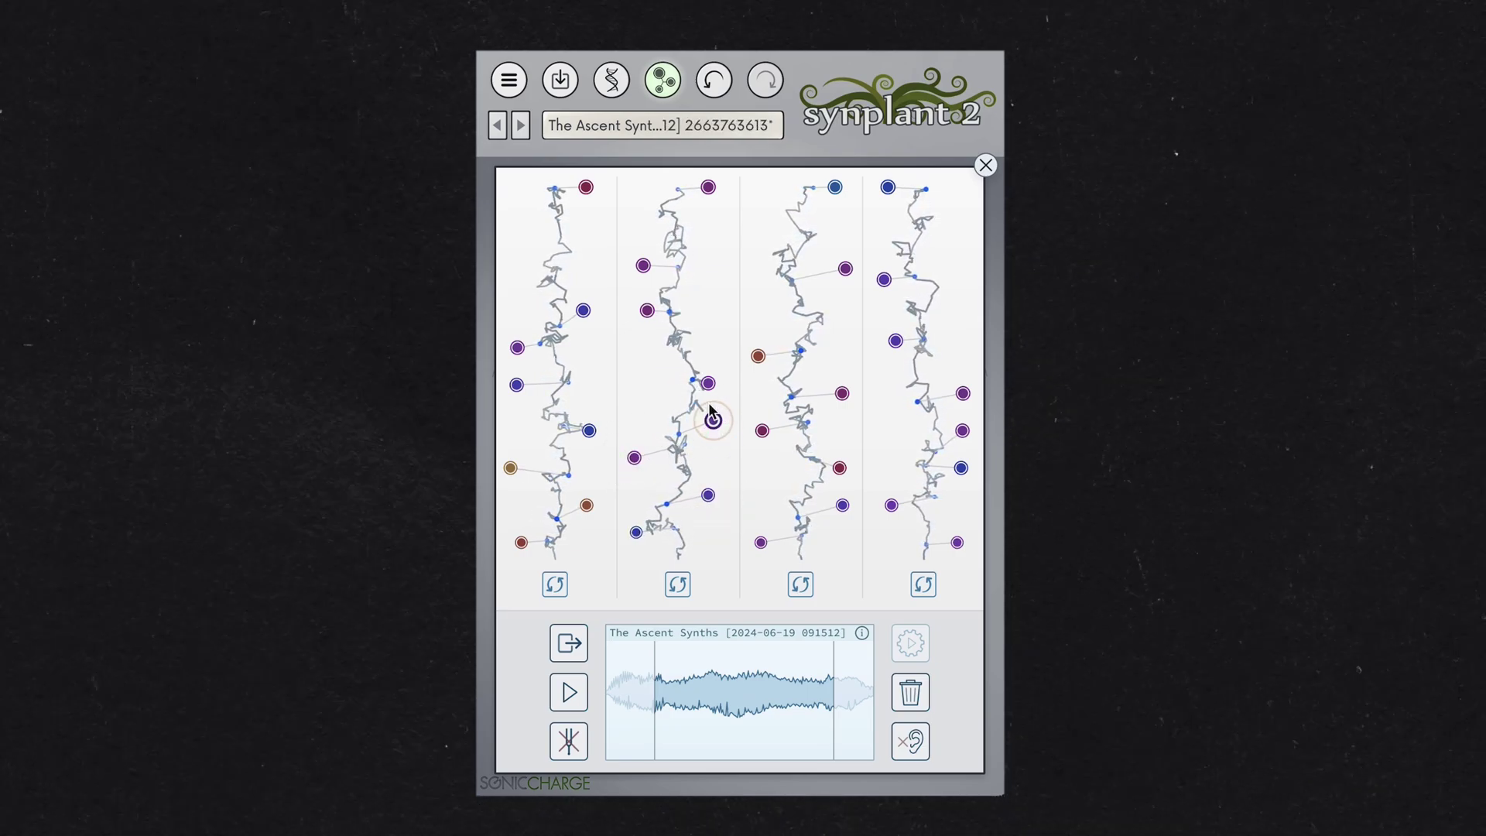
pyautogui.click(712, 421)
pyautogui.click(649, 313)
pyautogui.click(643, 266)
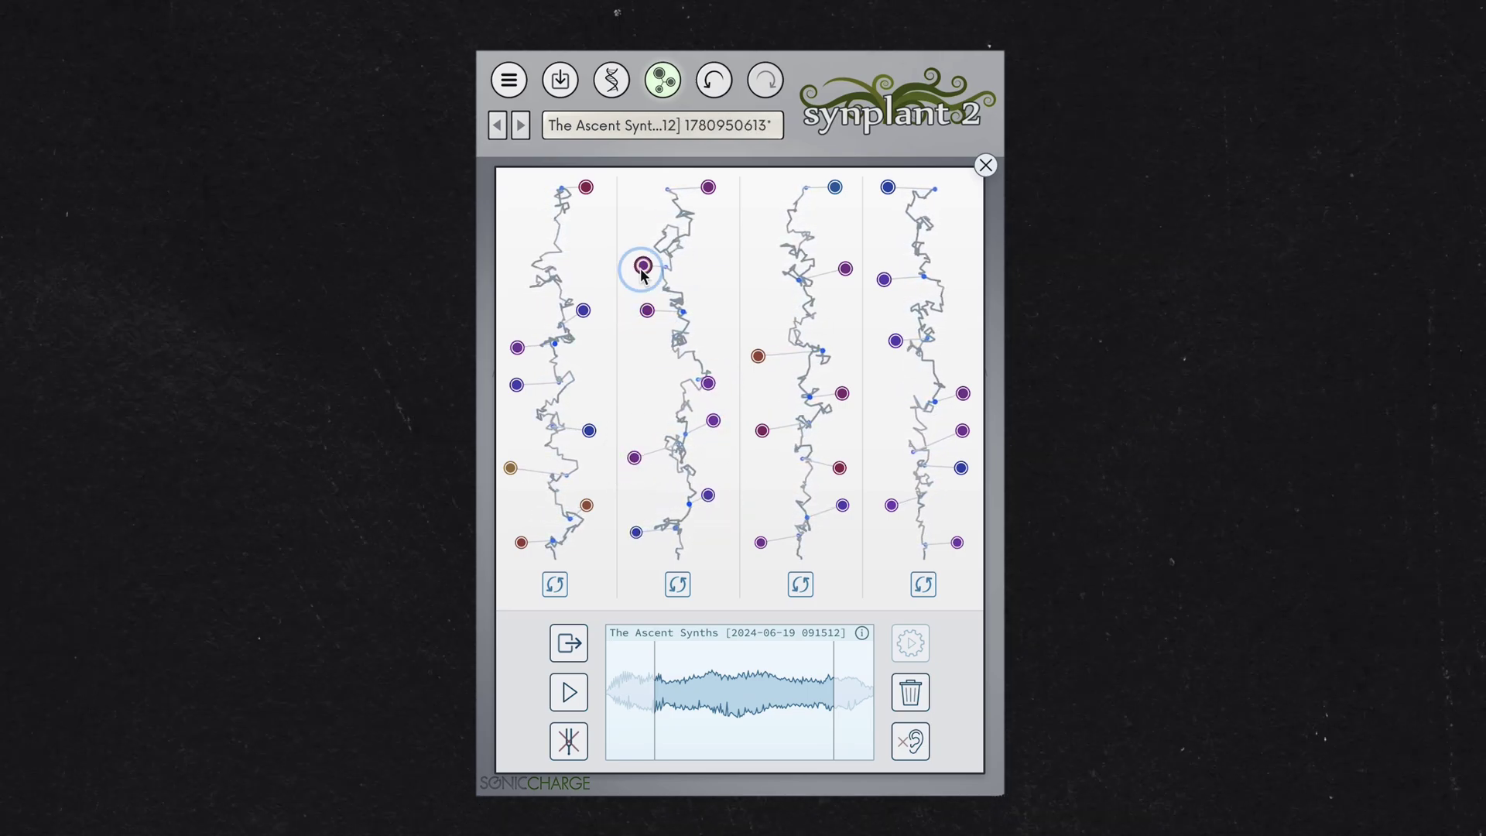
pyautogui.click(708, 187)
# - Step through the patch variations up the first strand to its top
pyautogui.click(521, 542)
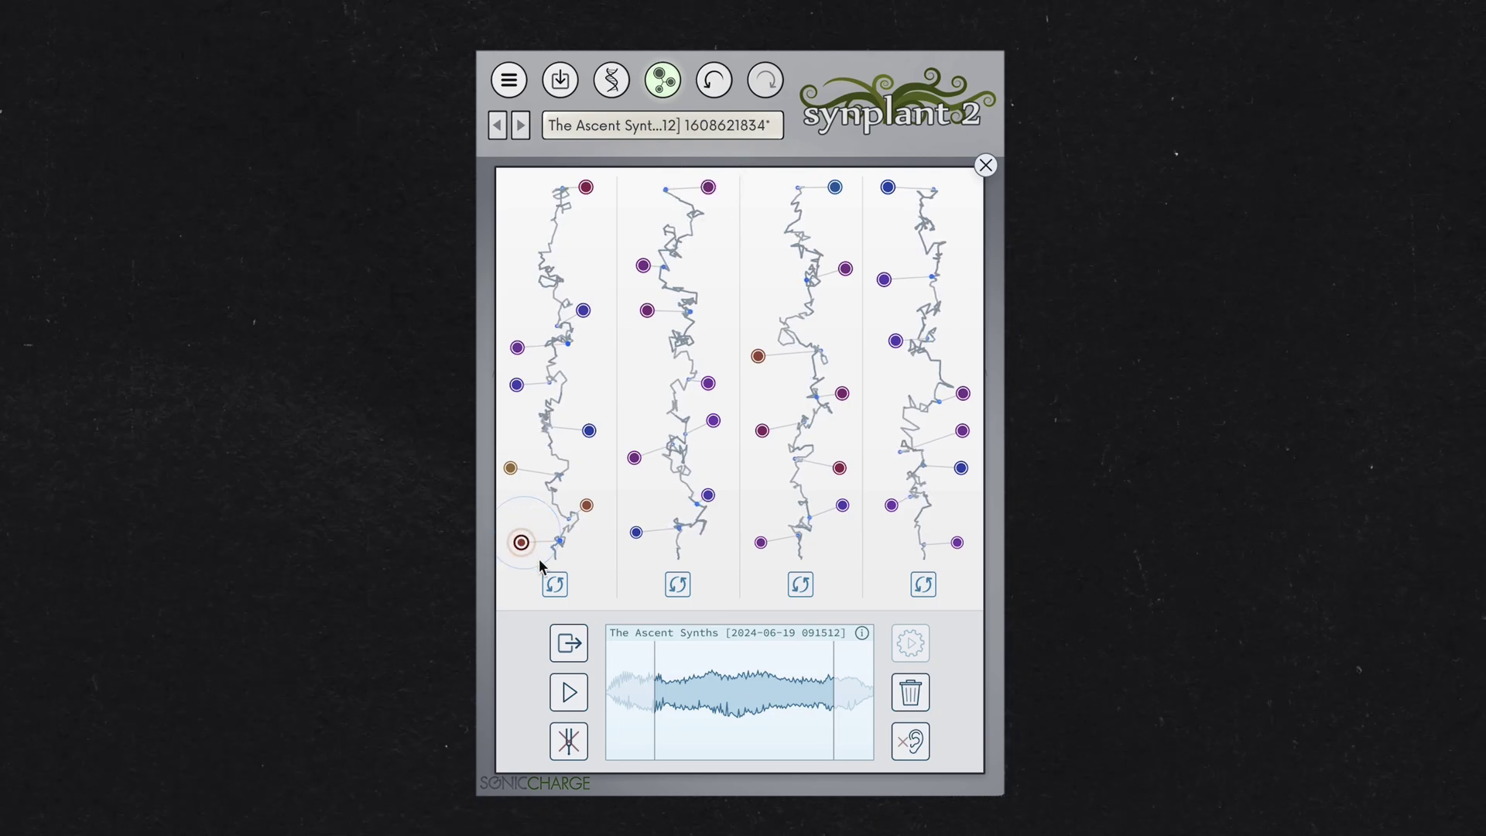
pyautogui.click(587, 505)
pyautogui.click(510, 468)
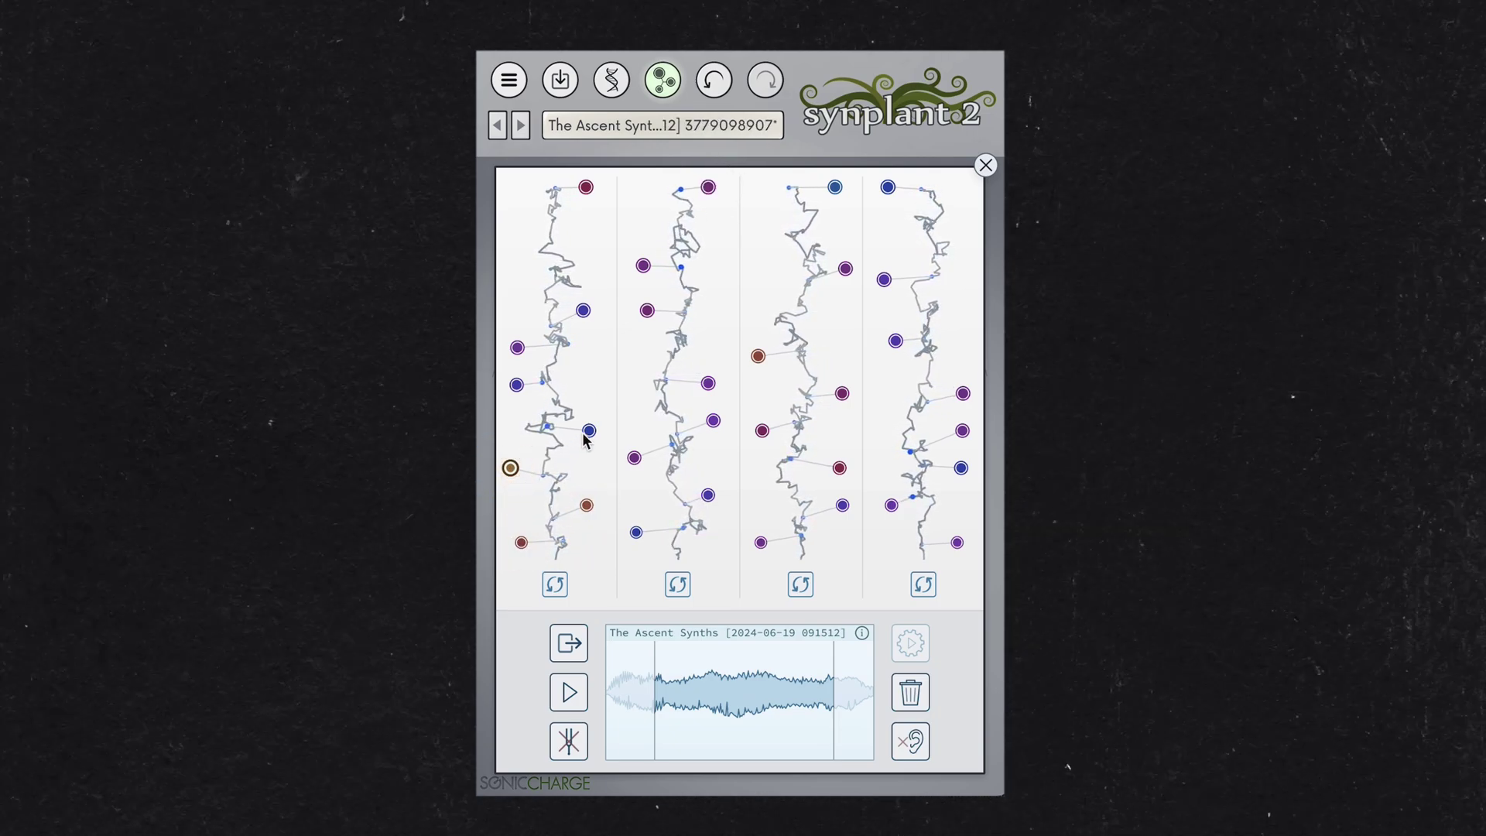
pyautogui.click(589, 430)
pyautogui.click(516, 385)
pyautogui.click(517, 347)
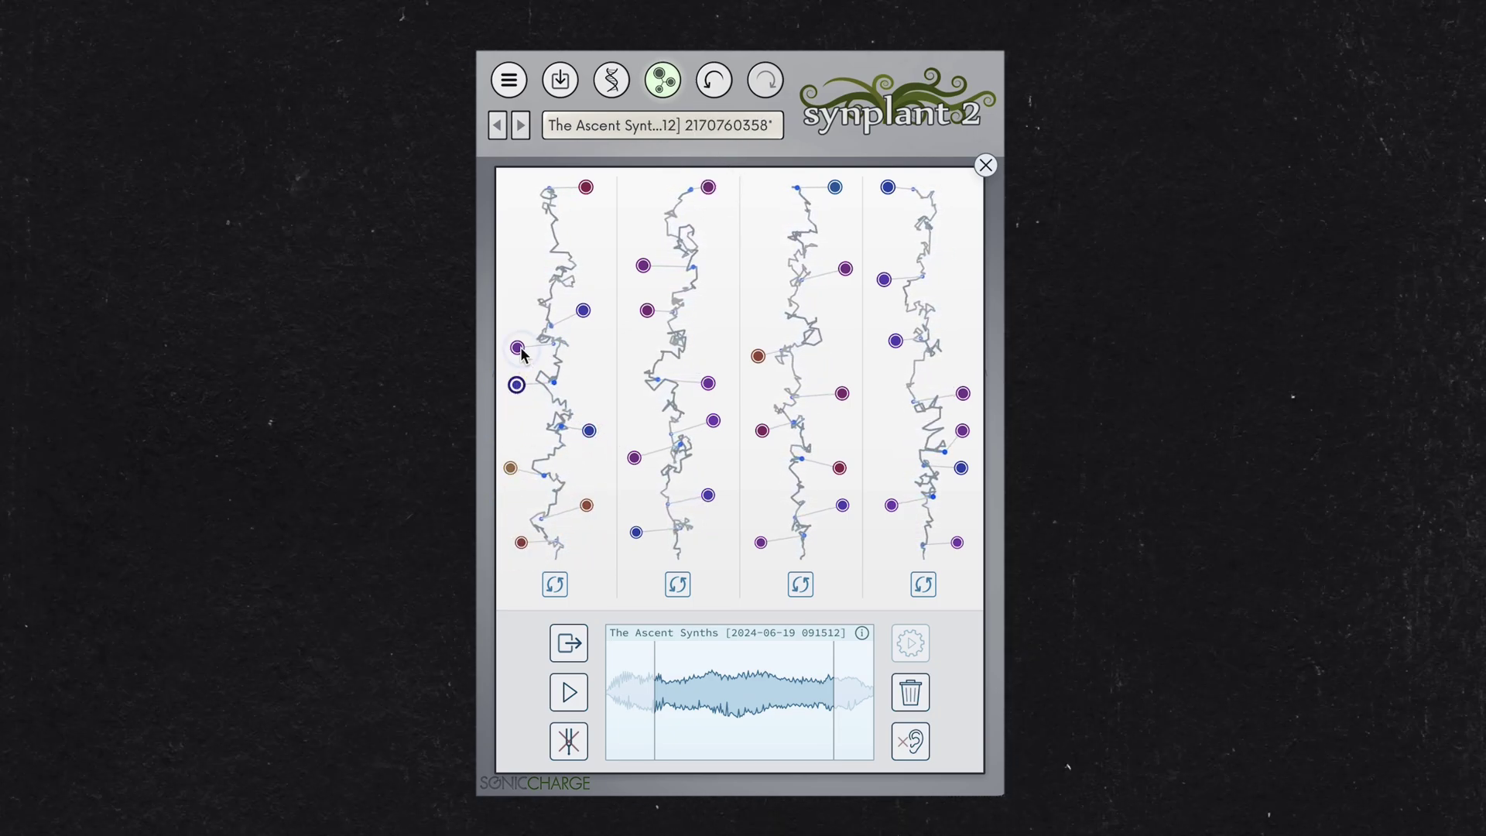
pyautogui.click(583, 311)
pyautogui.click(585, 187)
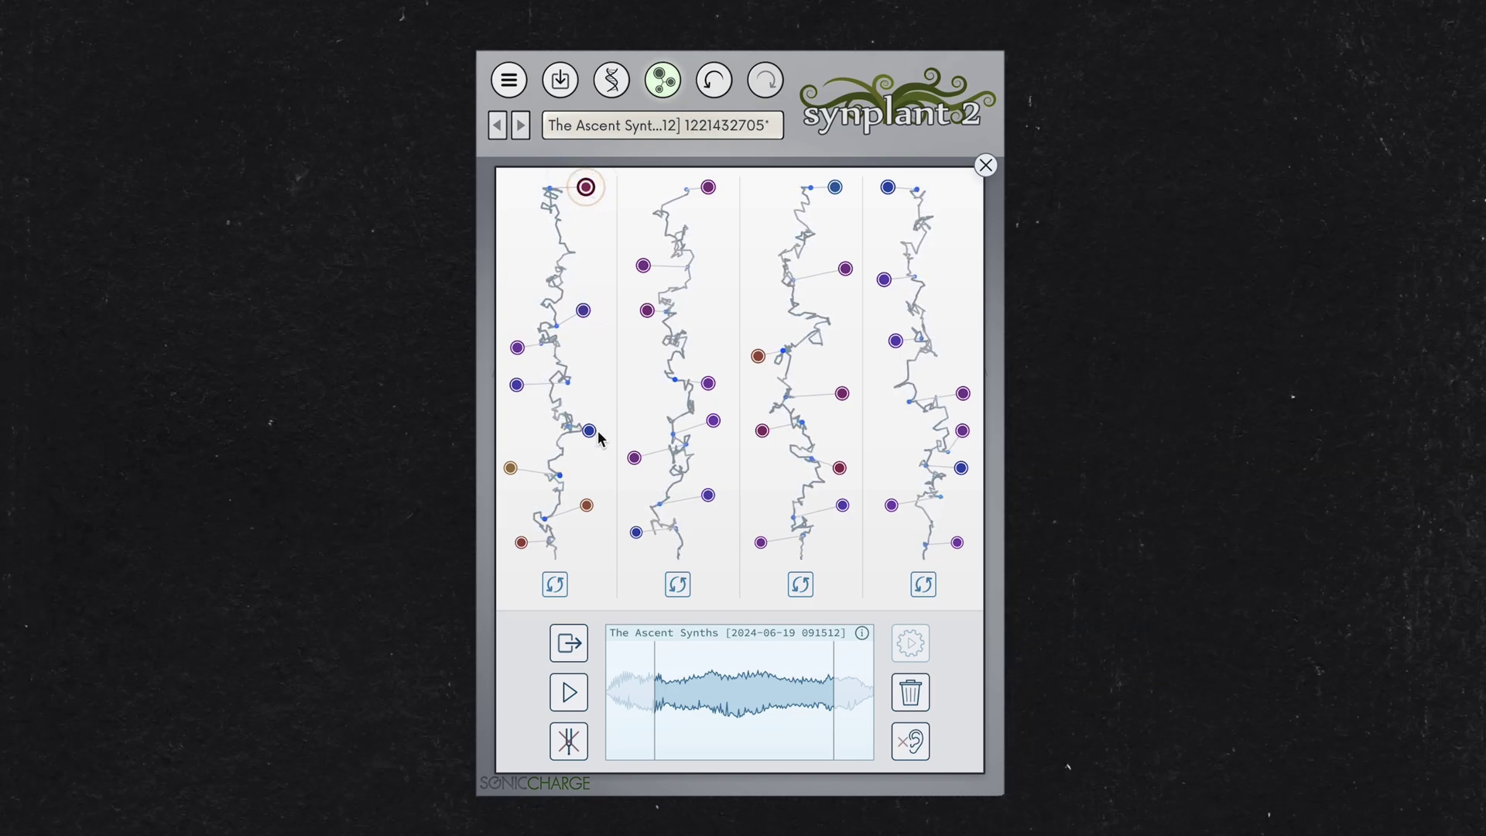
# - Recheck three second-strand variations, then load one from the fourth strand
pyautogui.click(634, 458)
pyautogui.click(708, 495)
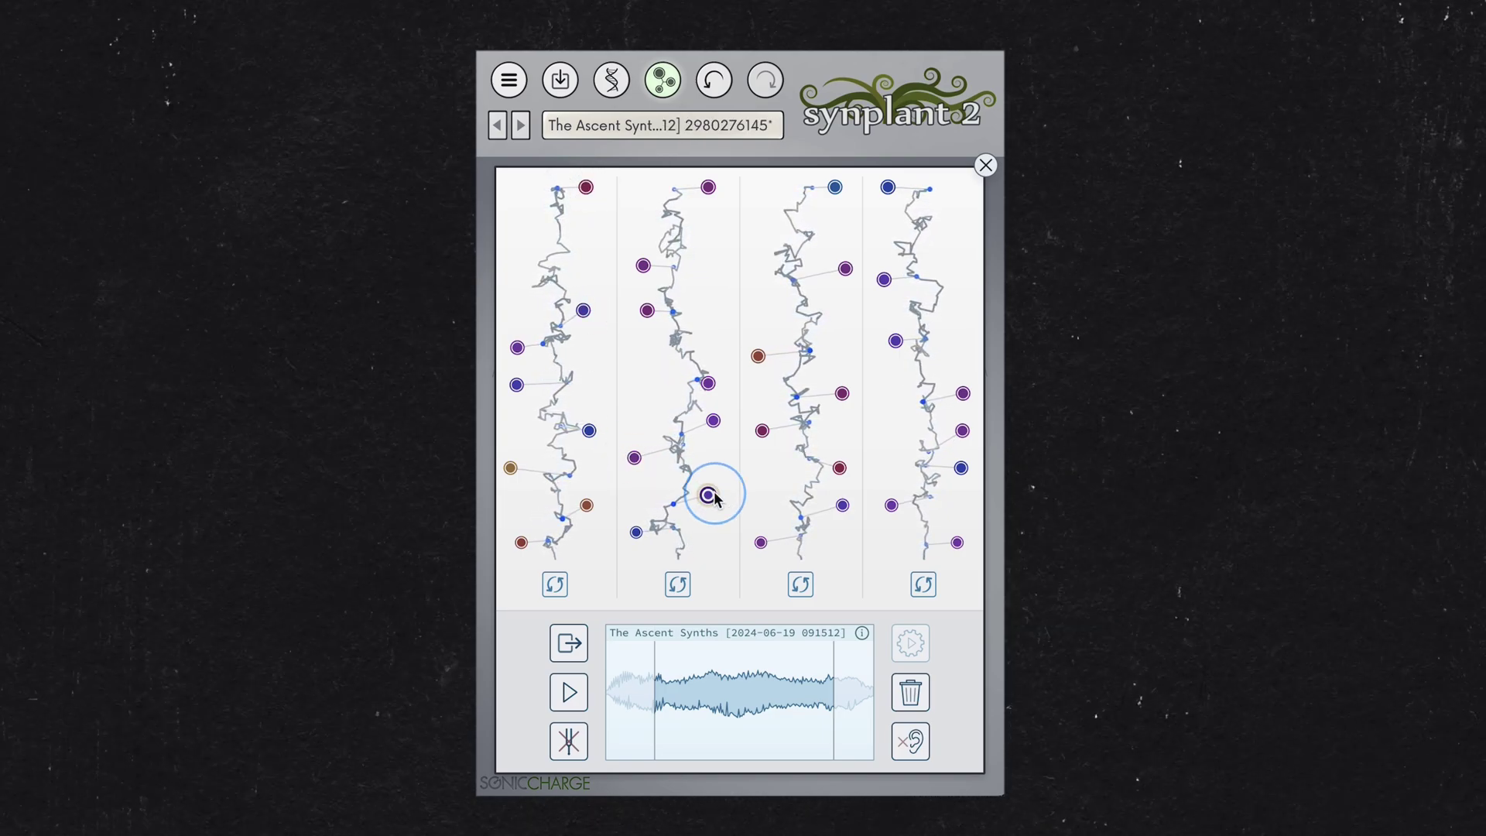
pyautogui.click(636, 532)
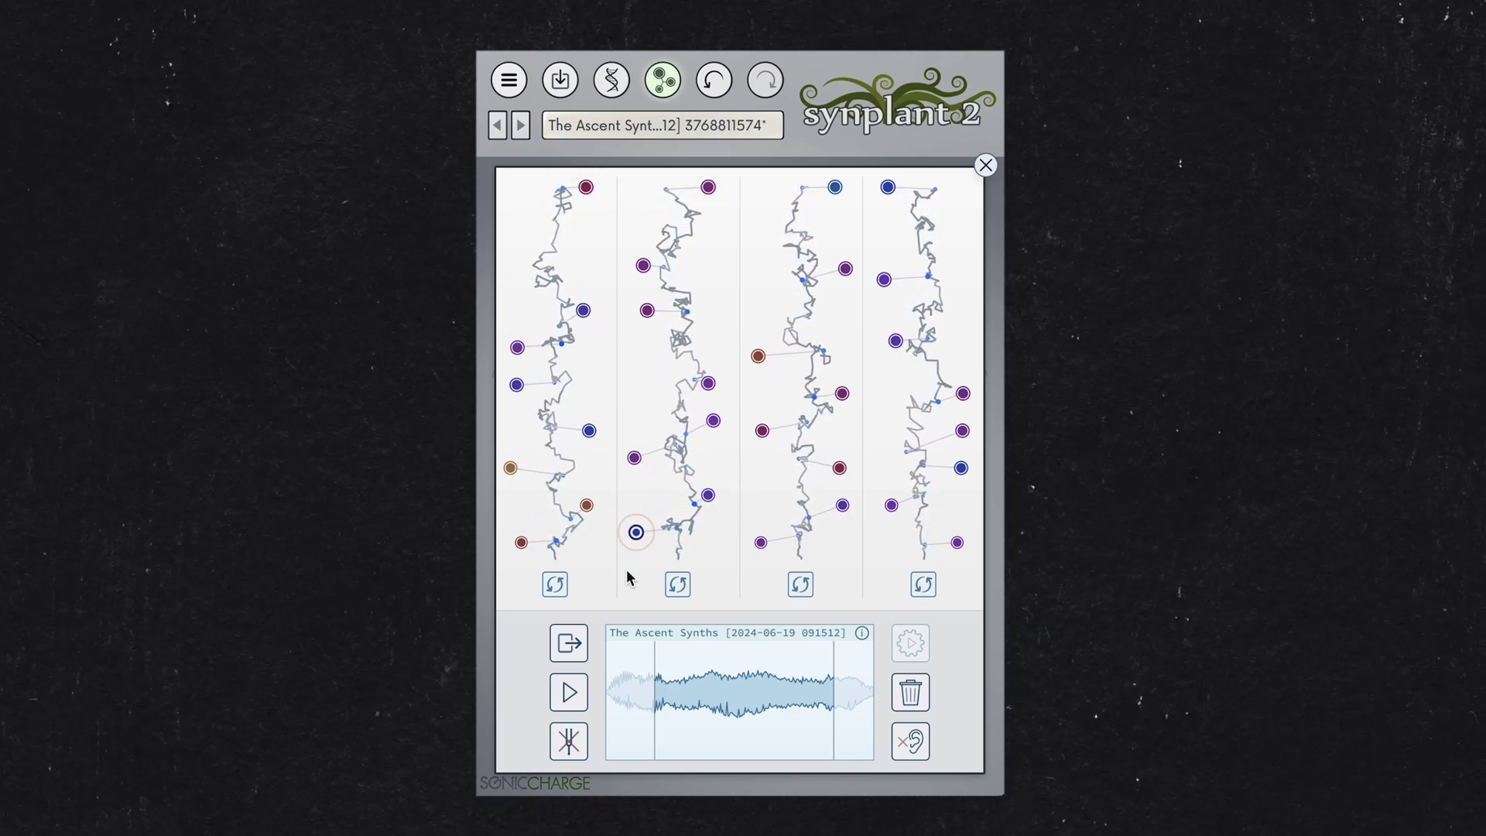
pyautogui.click(957, 542)
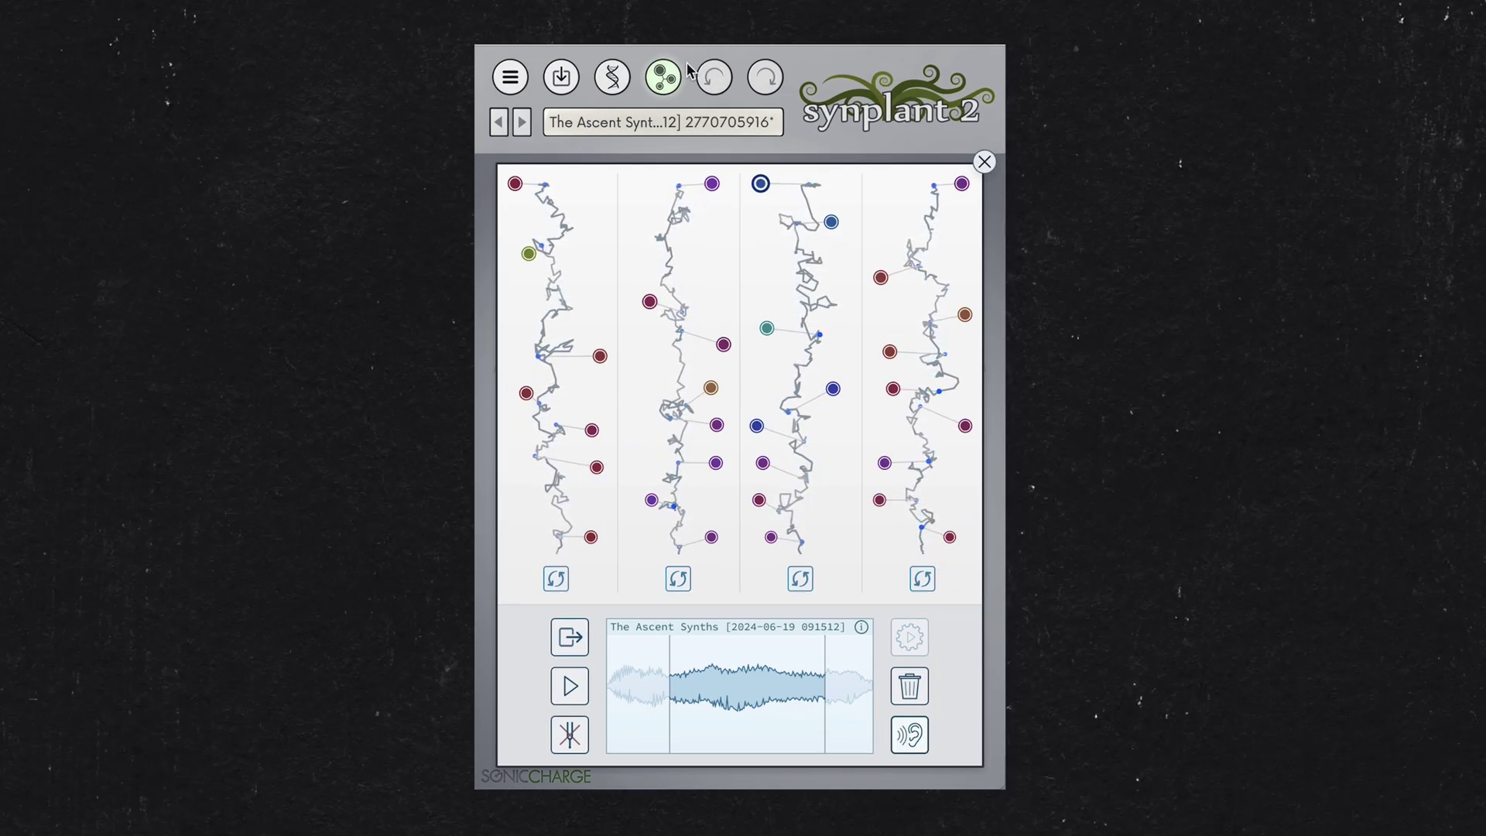
# - Return to the plant view and grow a single branch from the seed toward G
pyautogui.click(662, 84)
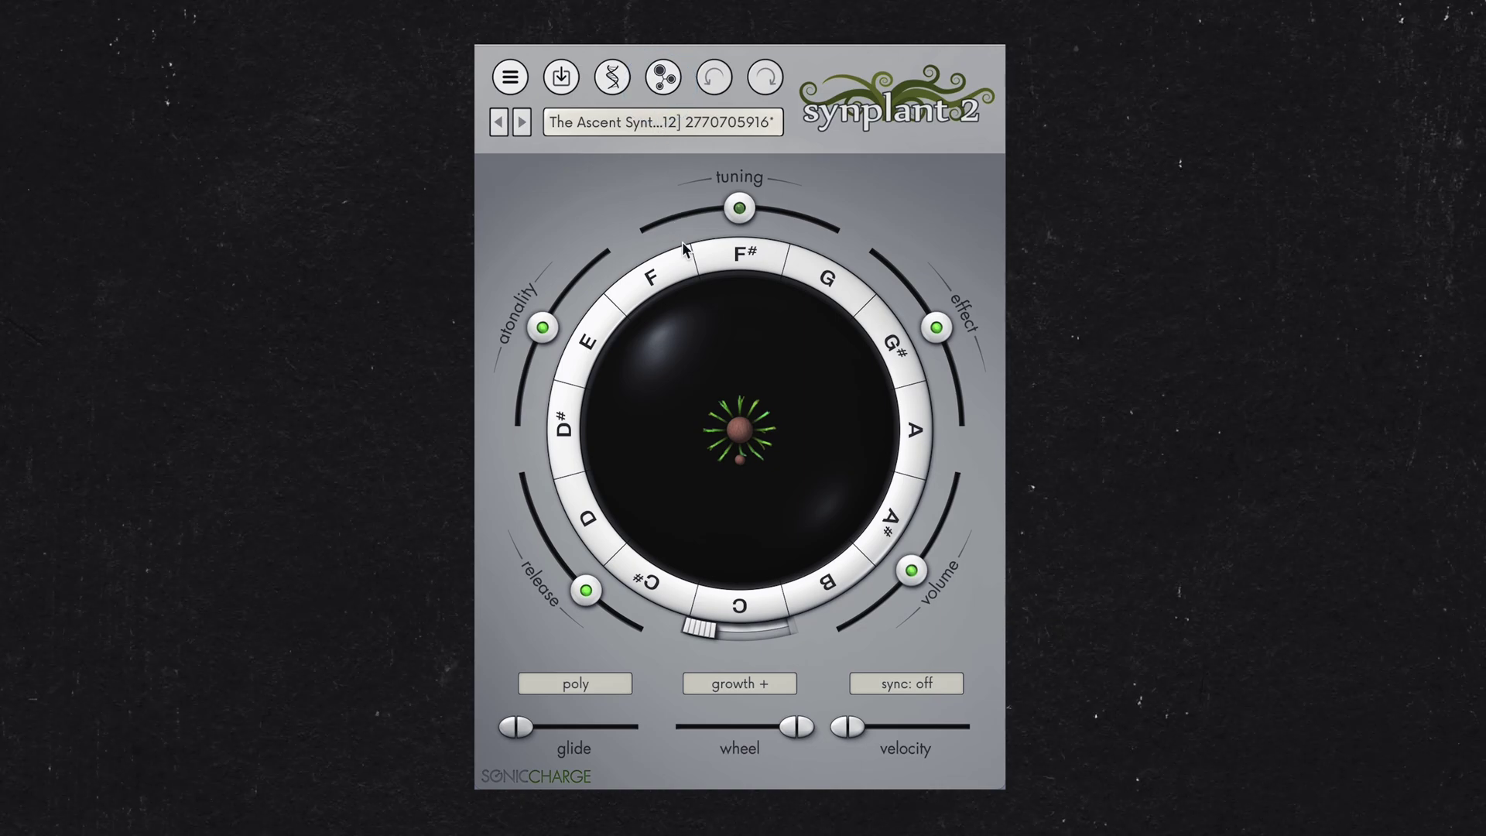
pyautogui.click(743, 441)
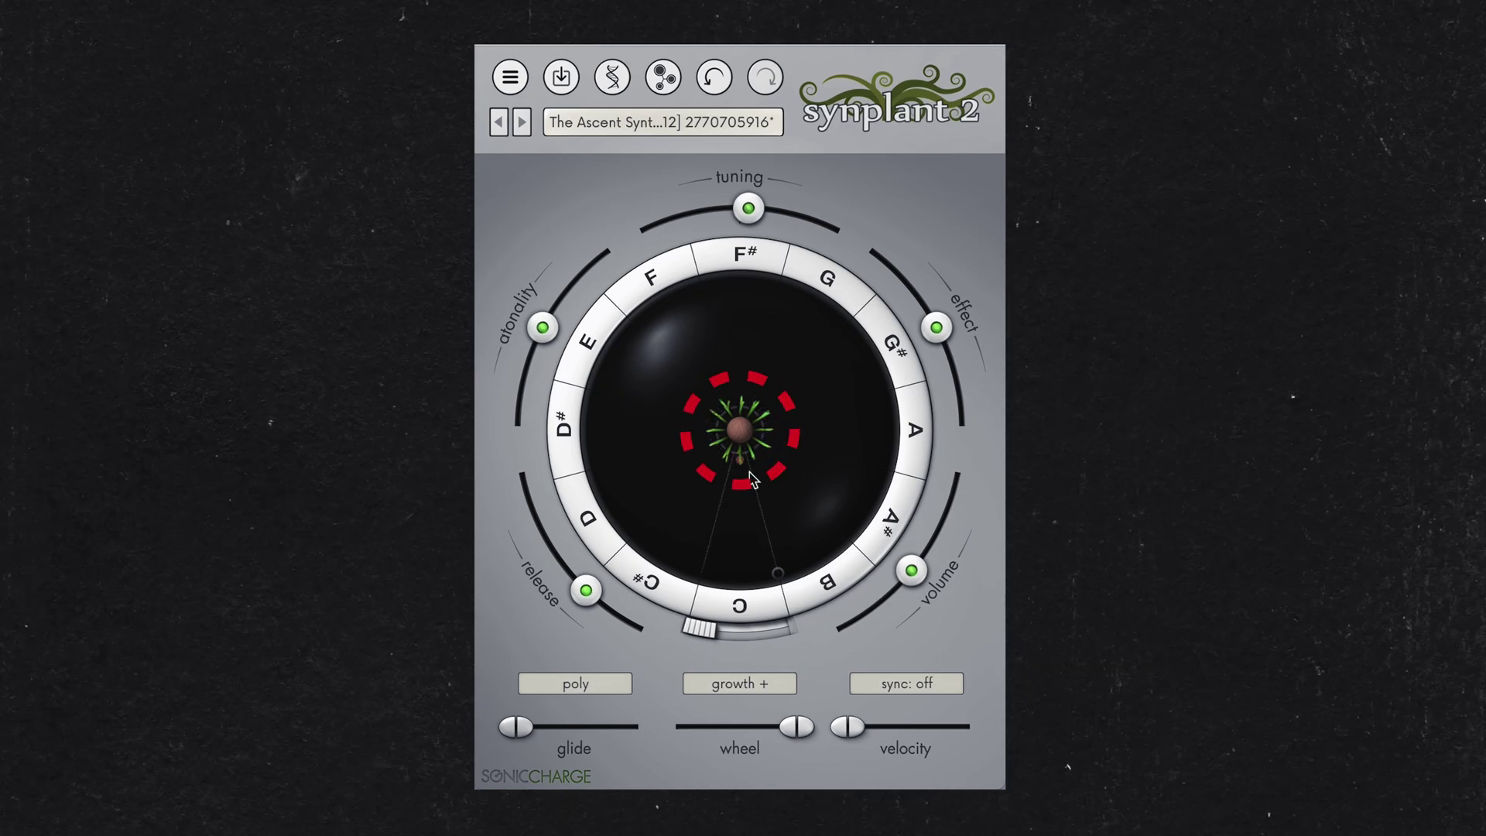
pyautogui.moveTo(776, 332); pyautogui.dragTo(743, 326)
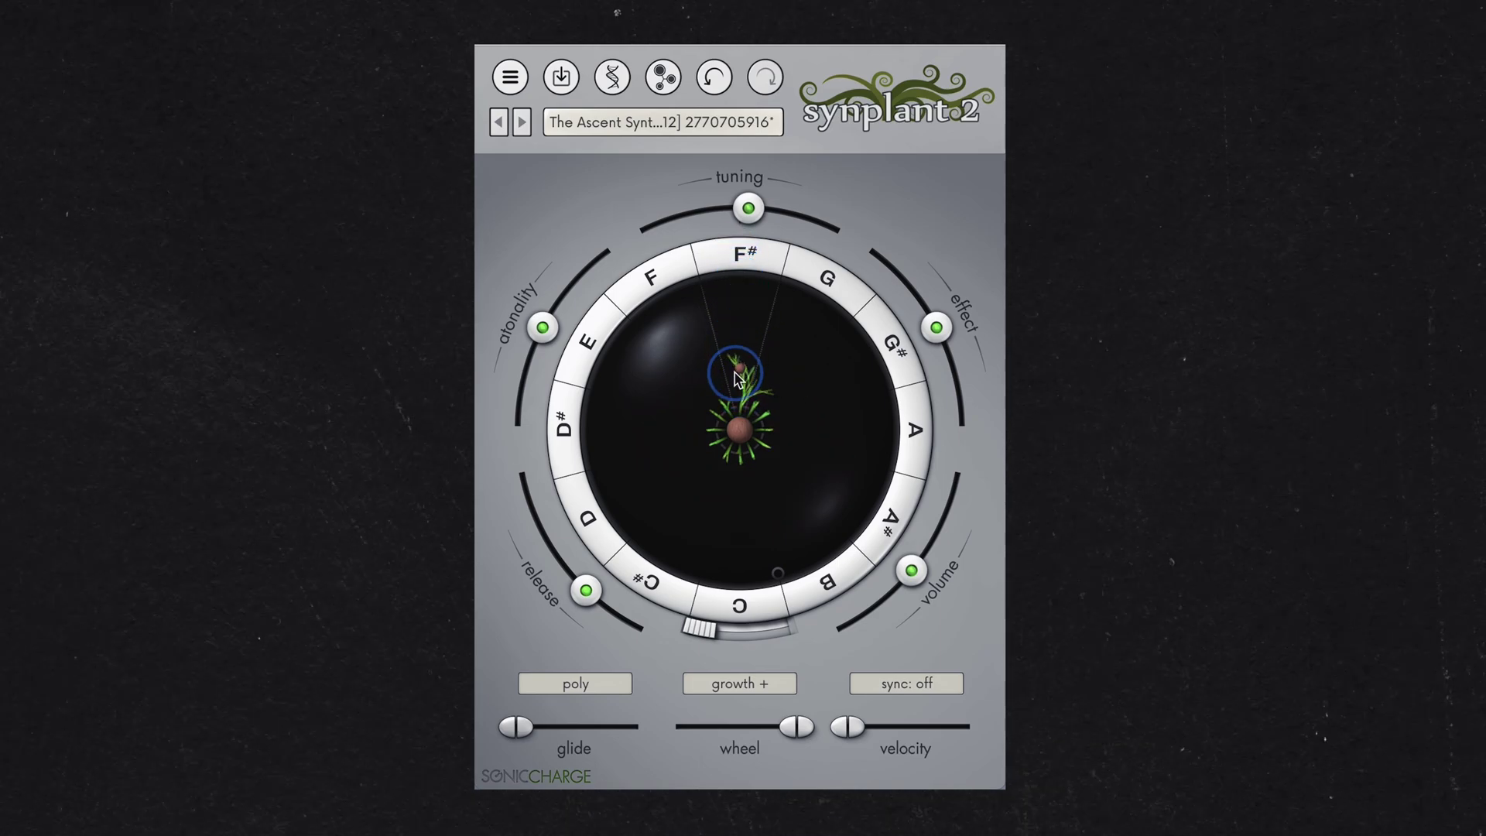
pyautogui.moveTo(735, 404)
pyautogui.mouseDown()
pyautogui.moveTo(736, 419)
pyautogui.moveTo(759, 263)
pyautogui.mouseUp()
# - Clone the selected branch around the plant and pull it inward to reshape it
pyautogui.rightClick(819, 427)
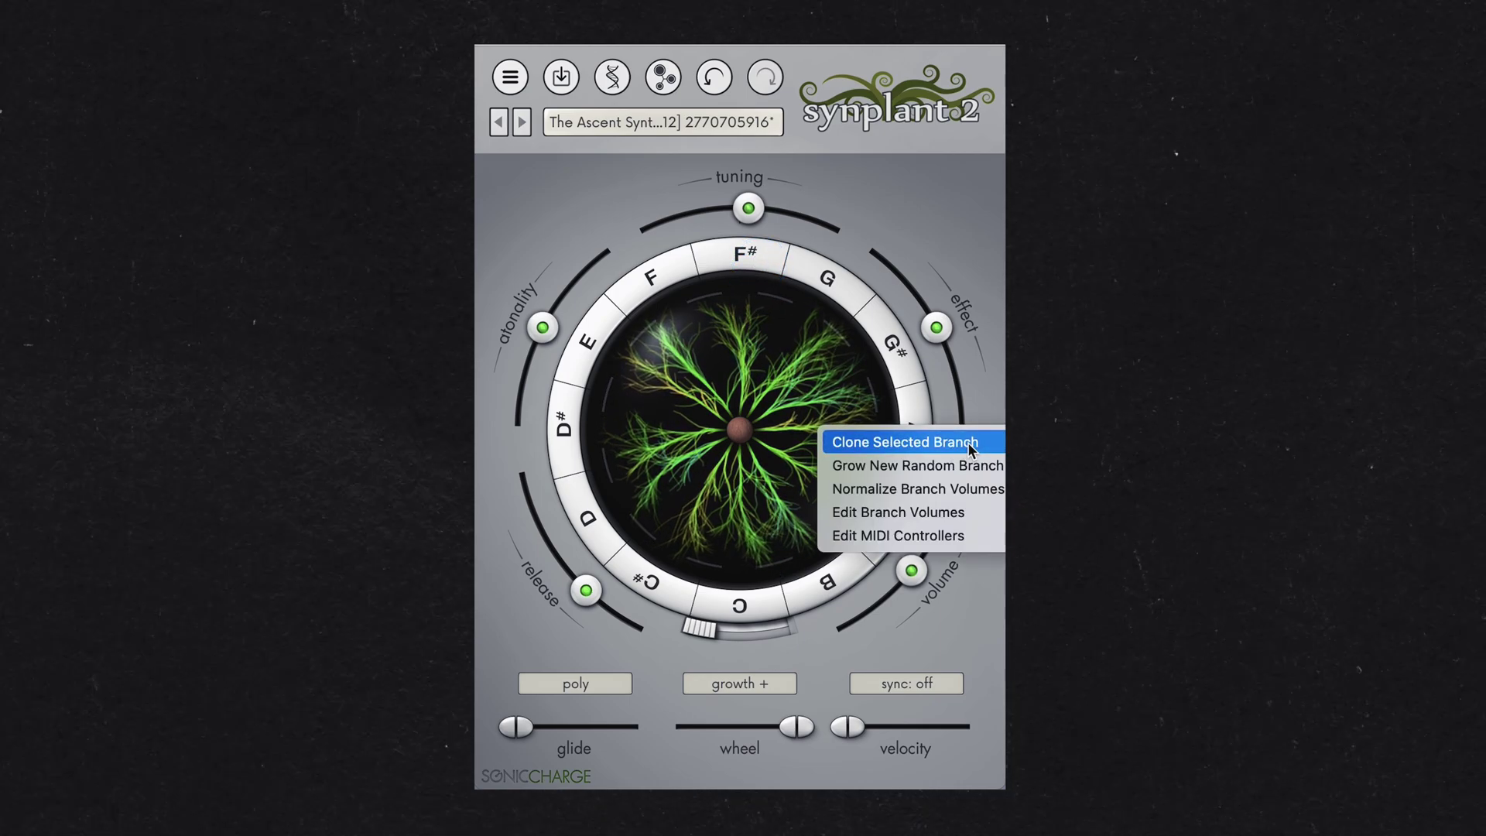
pyautogui.click(968, 445)
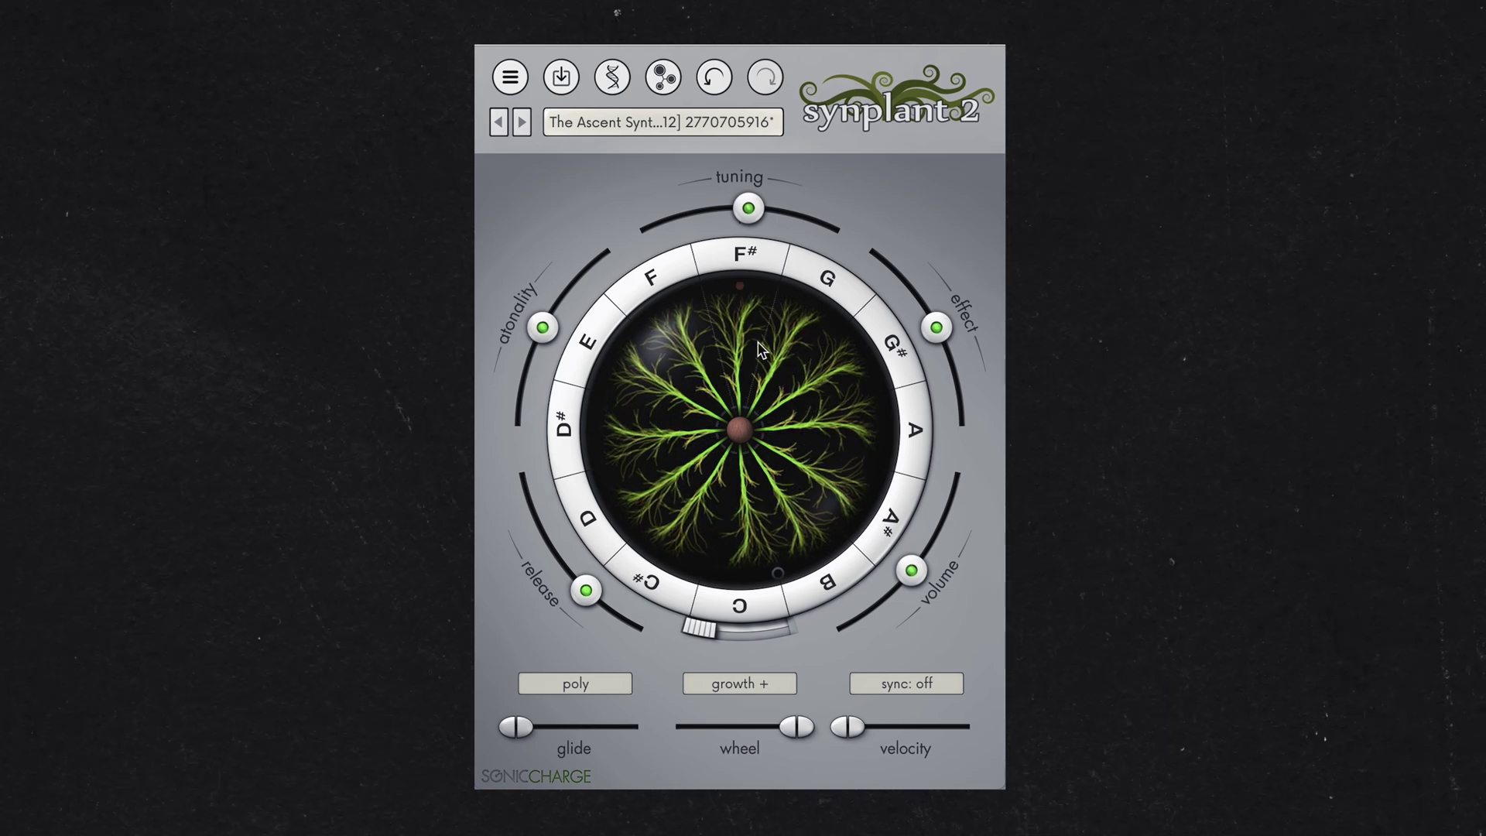
pyautogui.moveTo(757, 322); pyautogui.dragTo(687, 308)
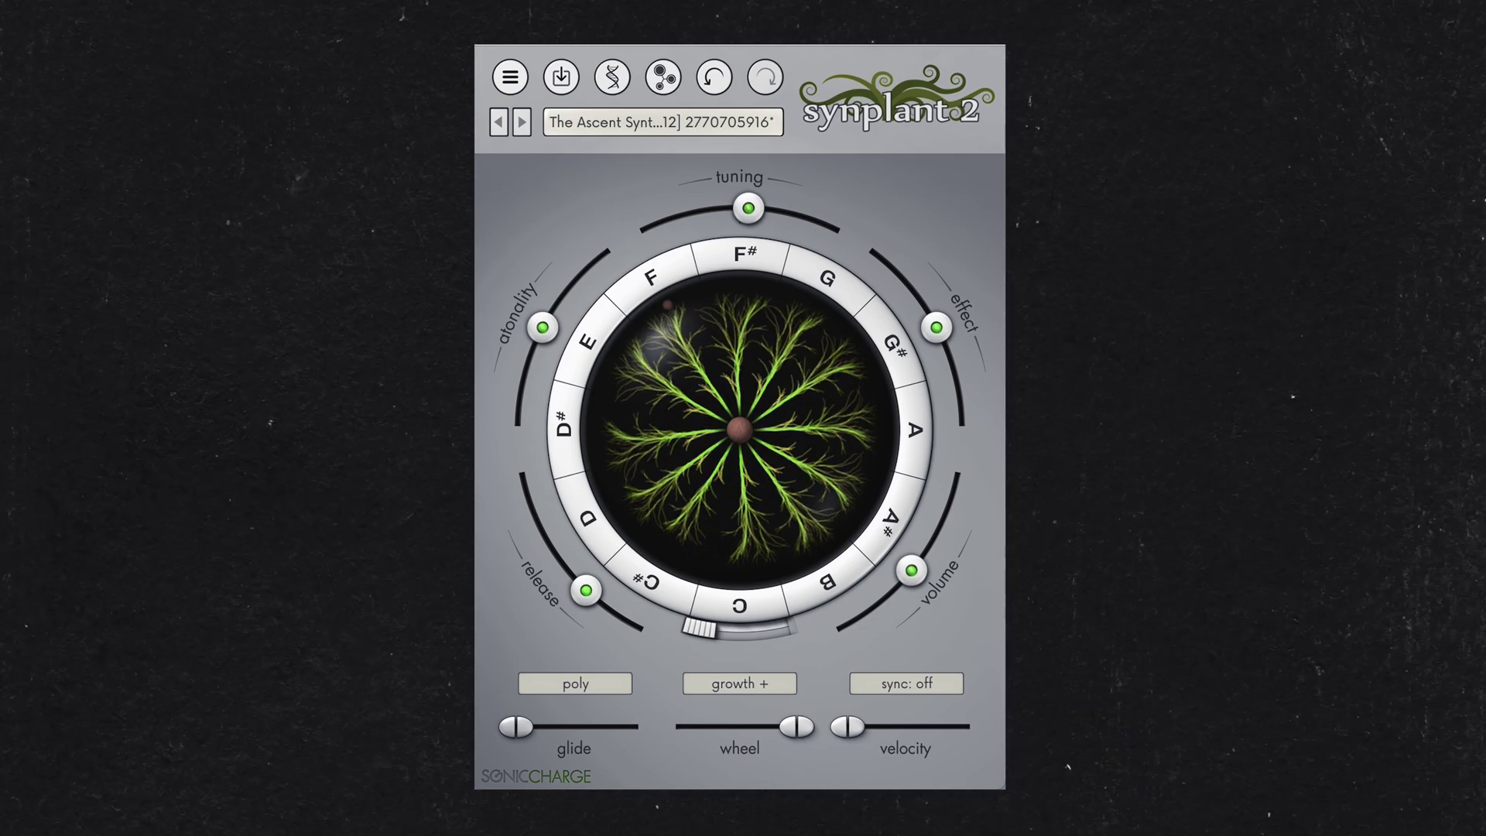
# - Lower the patch's atonality to 0%, then raise it to 100% for full detuning
pyautogui.moveTo(544, 329)
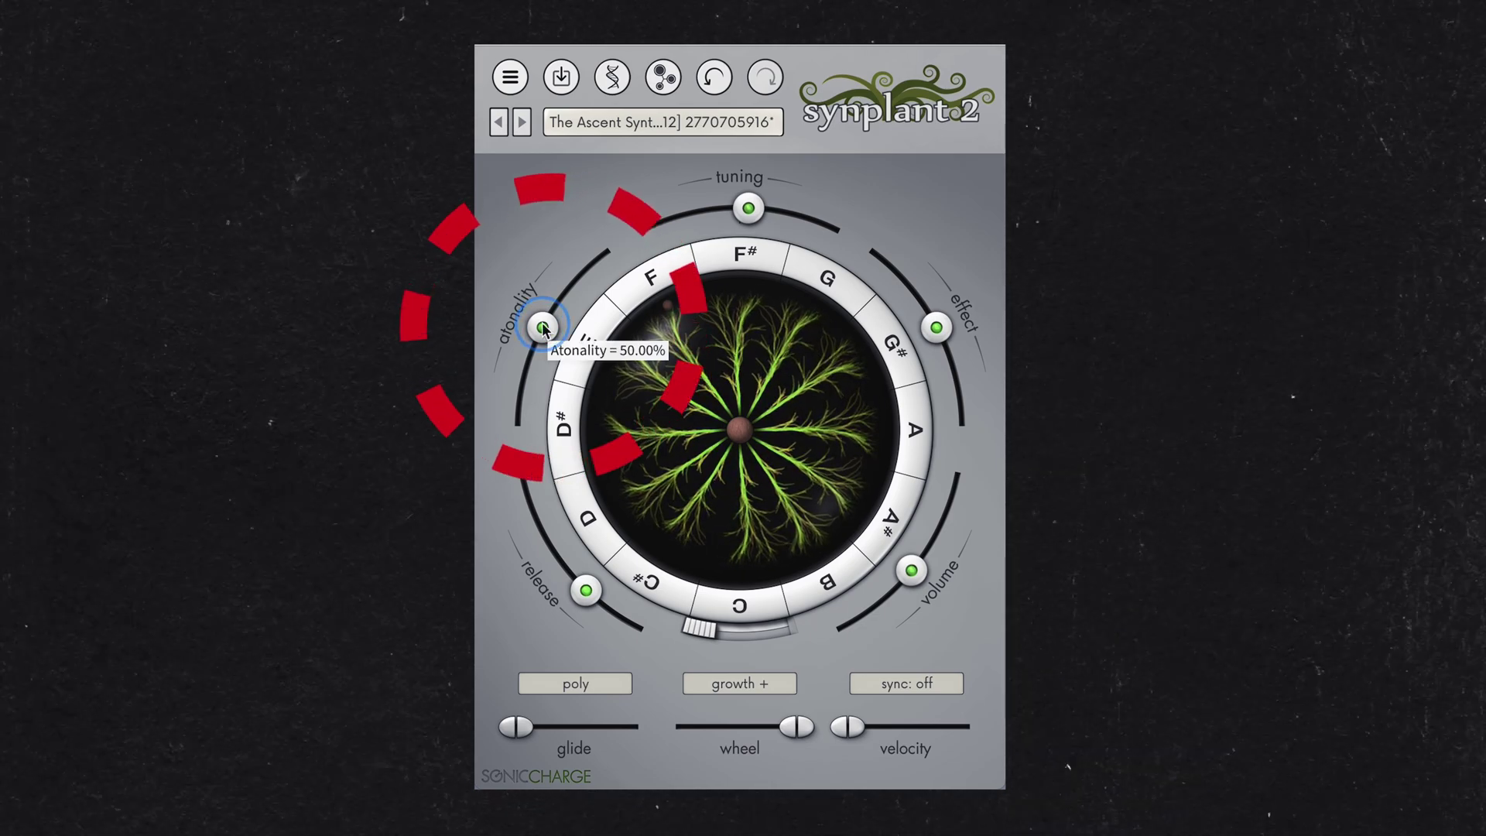
pyautogui.moveTo(544, 329); pyautogui.dragTo(517, 456)
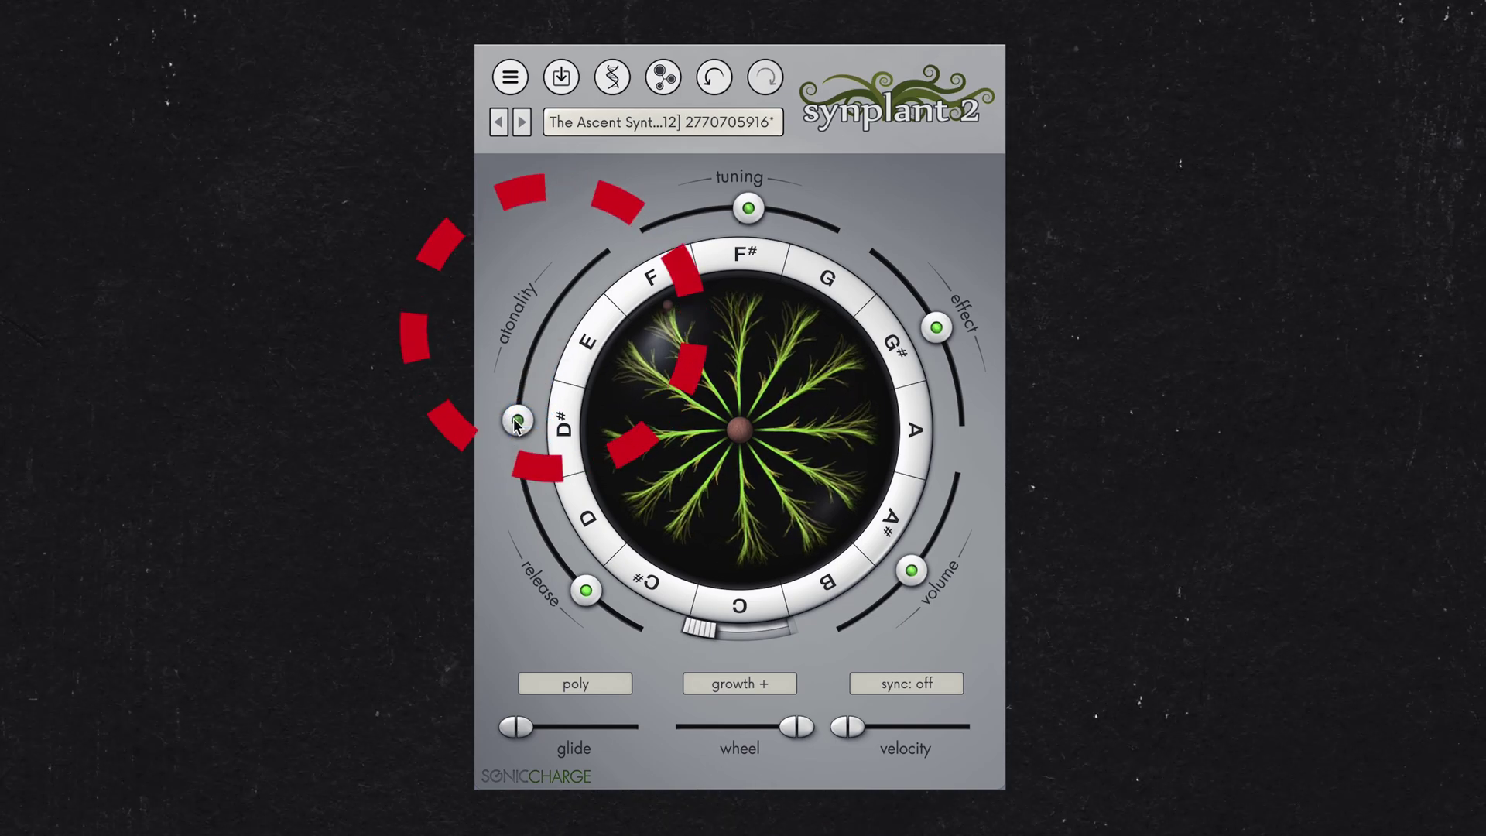
pyautogui.moveTo(517, 421)
pyautogui.moveTo(517, 421); pyautogui.dragTo(637, 255)
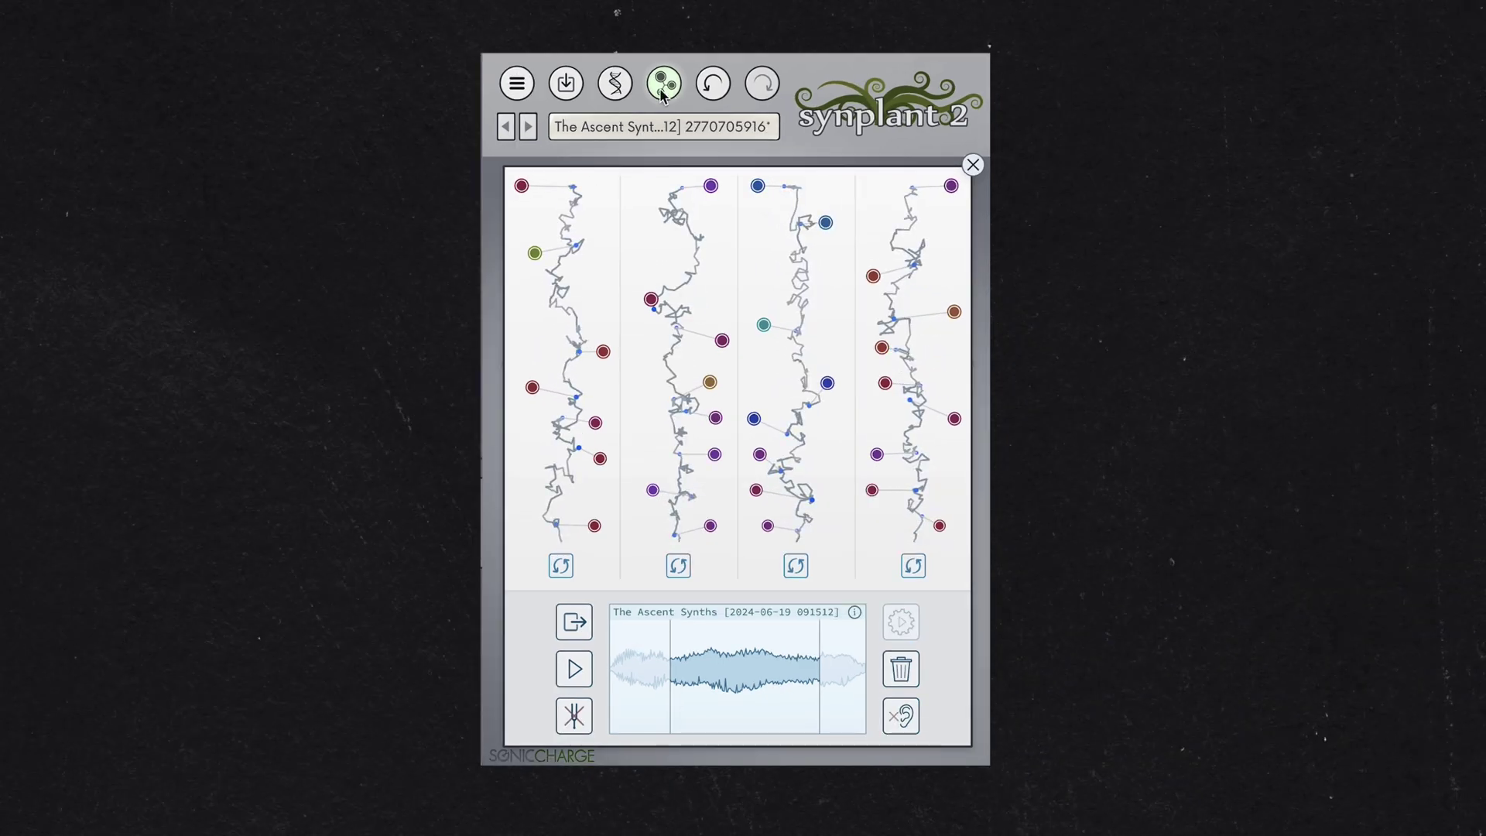
# - Open the DNA gene editor and inspect its gene sections
pyautogui.click(620, 87)
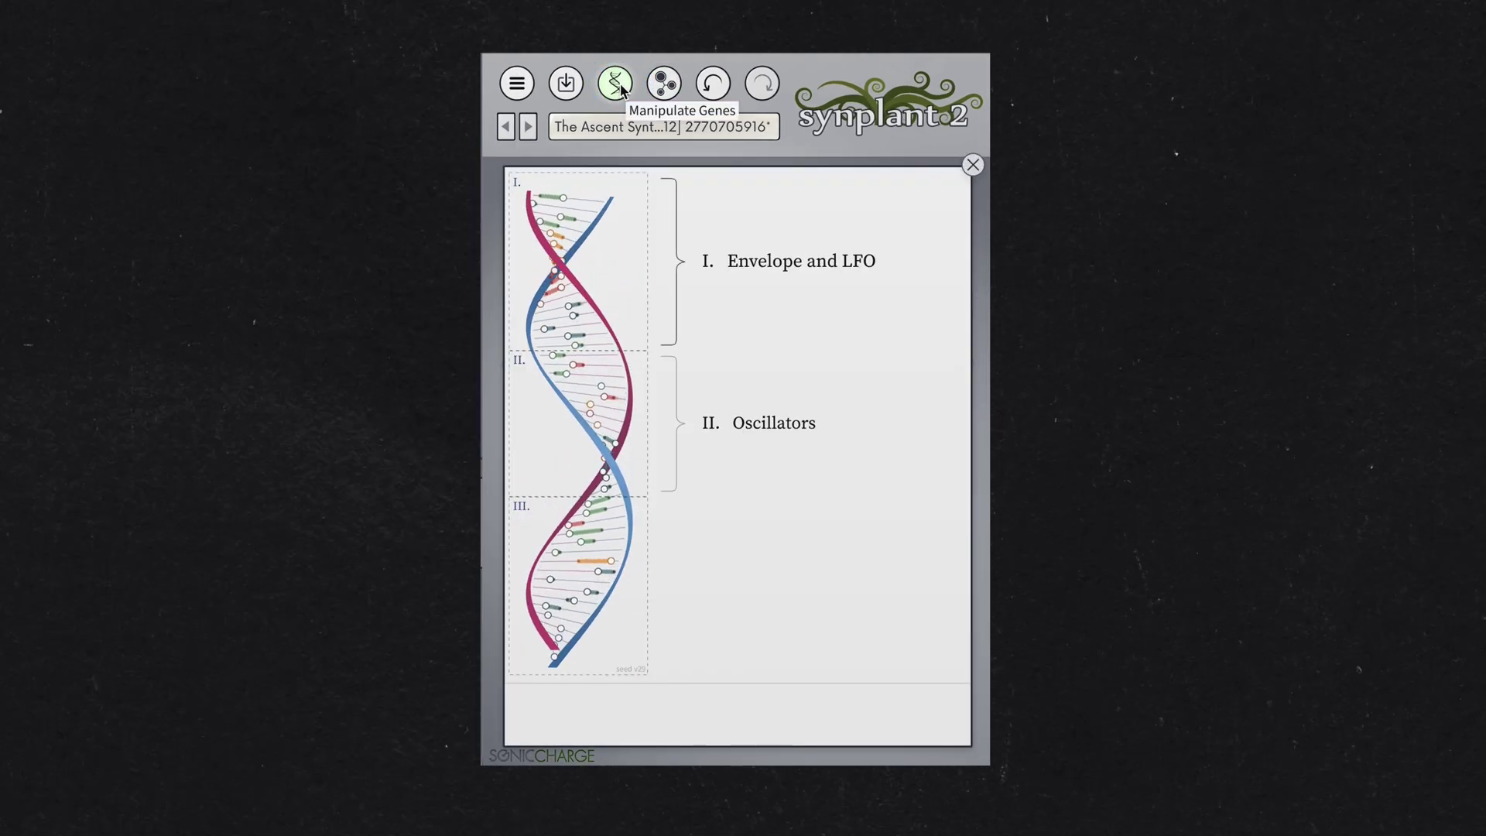
pyautogui.moveTo(596, 242)
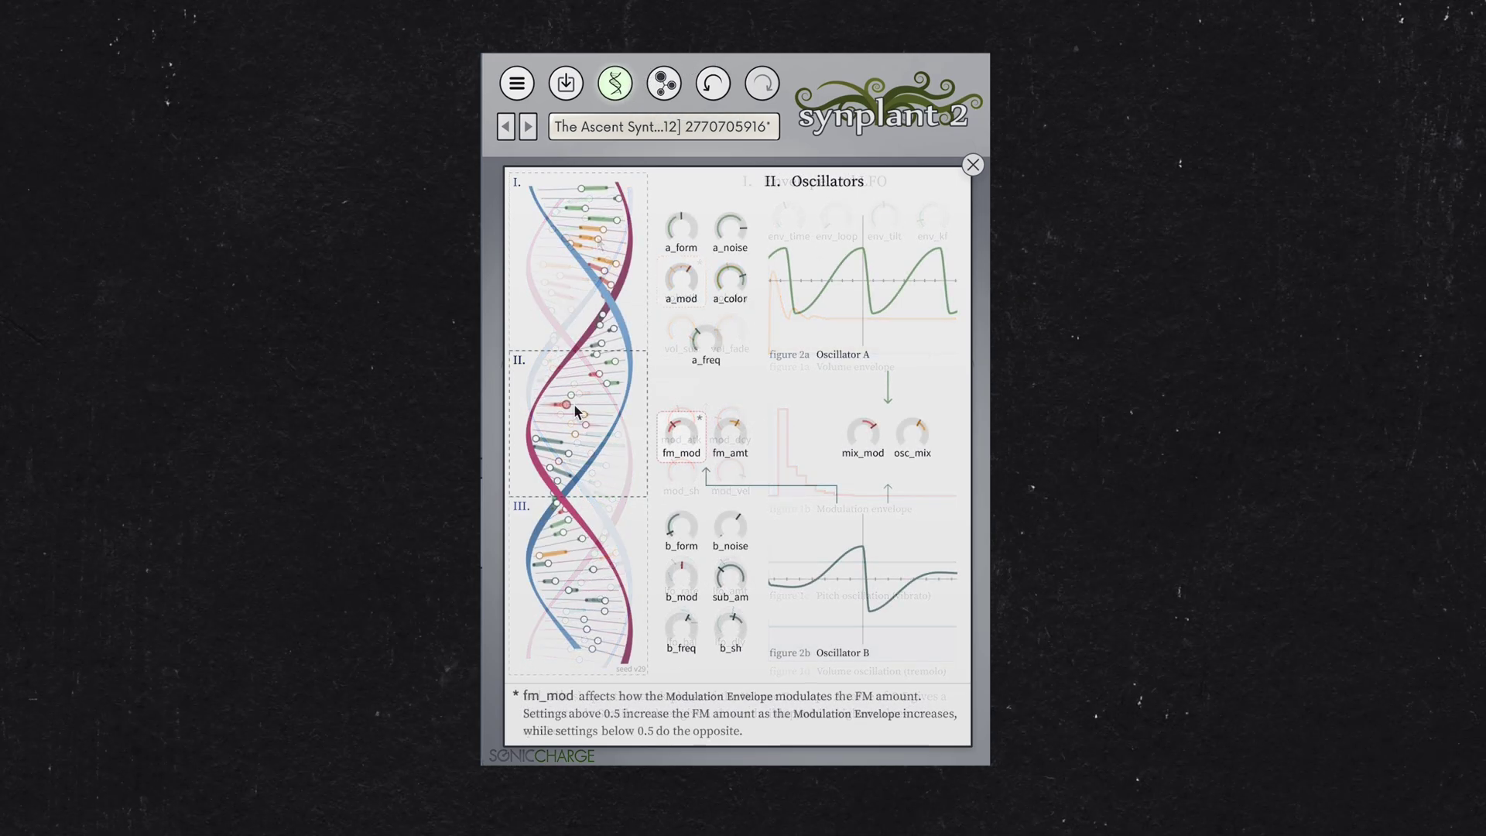
pyautogui.moveTo(564, 556)
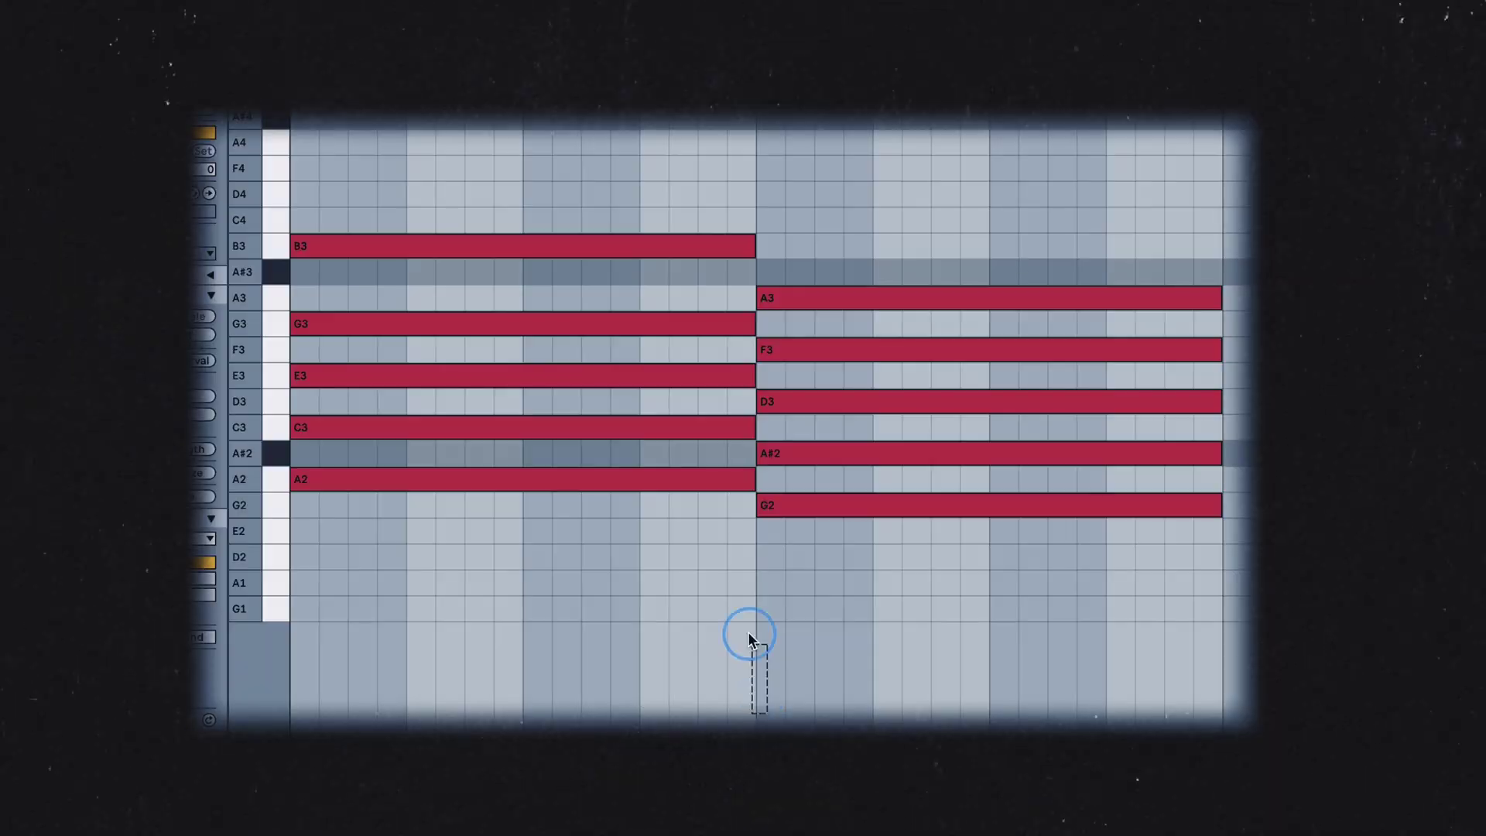
# - In the piano roll, drop A2 and G2 an octave and raise C3 and A#2 to C4 and A#3
pyautogui.moveTo(749, 630); pyautogui.dragTo(573, 480)
pyautogui.hotkey('shift', 'Down')
pyautogui.moveTo(796, 547); pyautogui.dragTo(700, 438)
pyautogui.hotkey('shift', 'Up')
# - Drop E3 and D3 an octave, then move the bar-4 and bar-6 chords to 3.4 and 5.4
pyautogui.moveTo(785, 463); pyautogui.dragTo(701, 375)
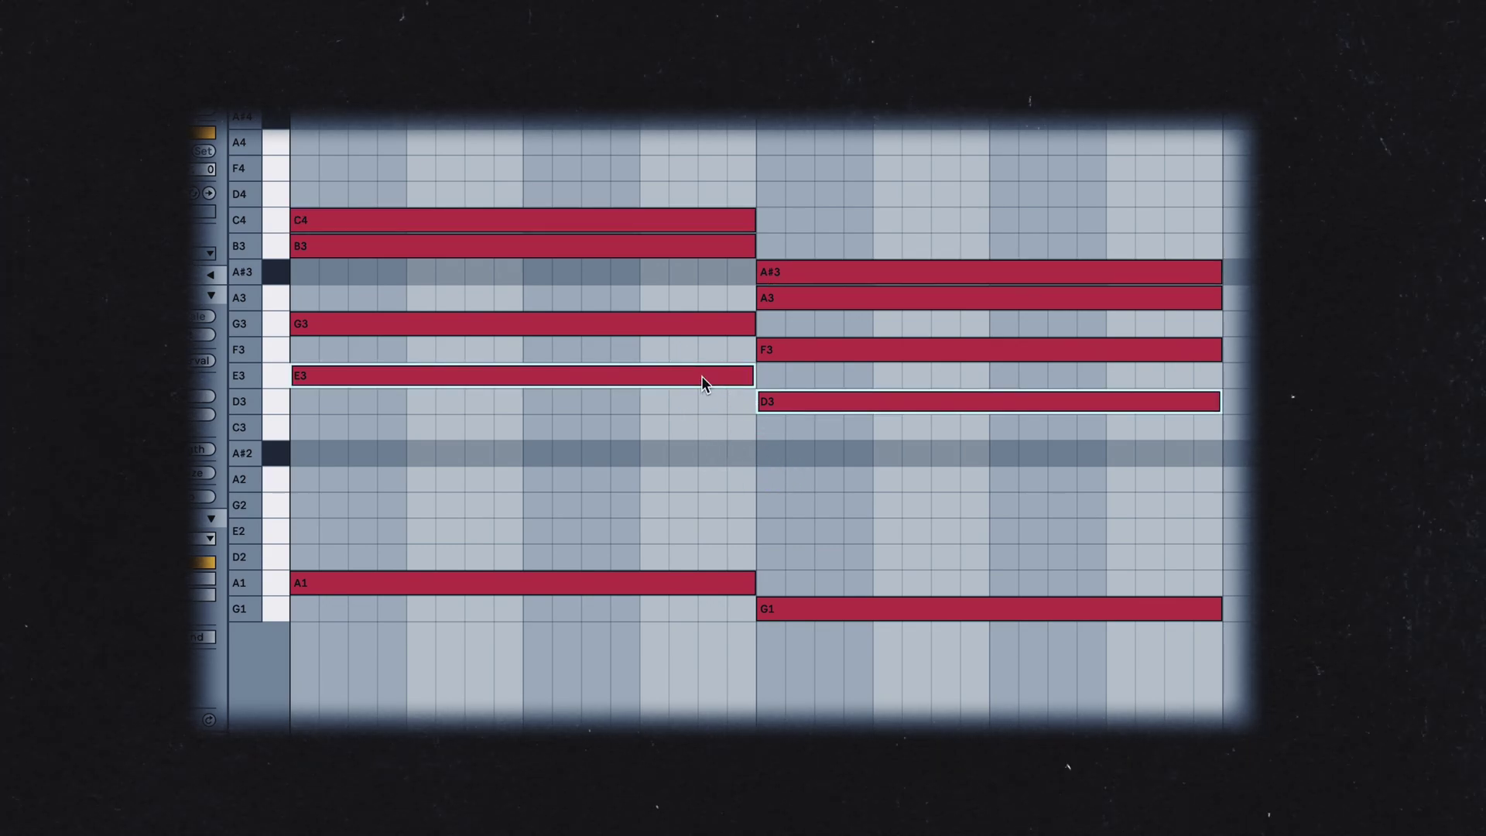
pyautogui.hotkey('shift', 'Down')
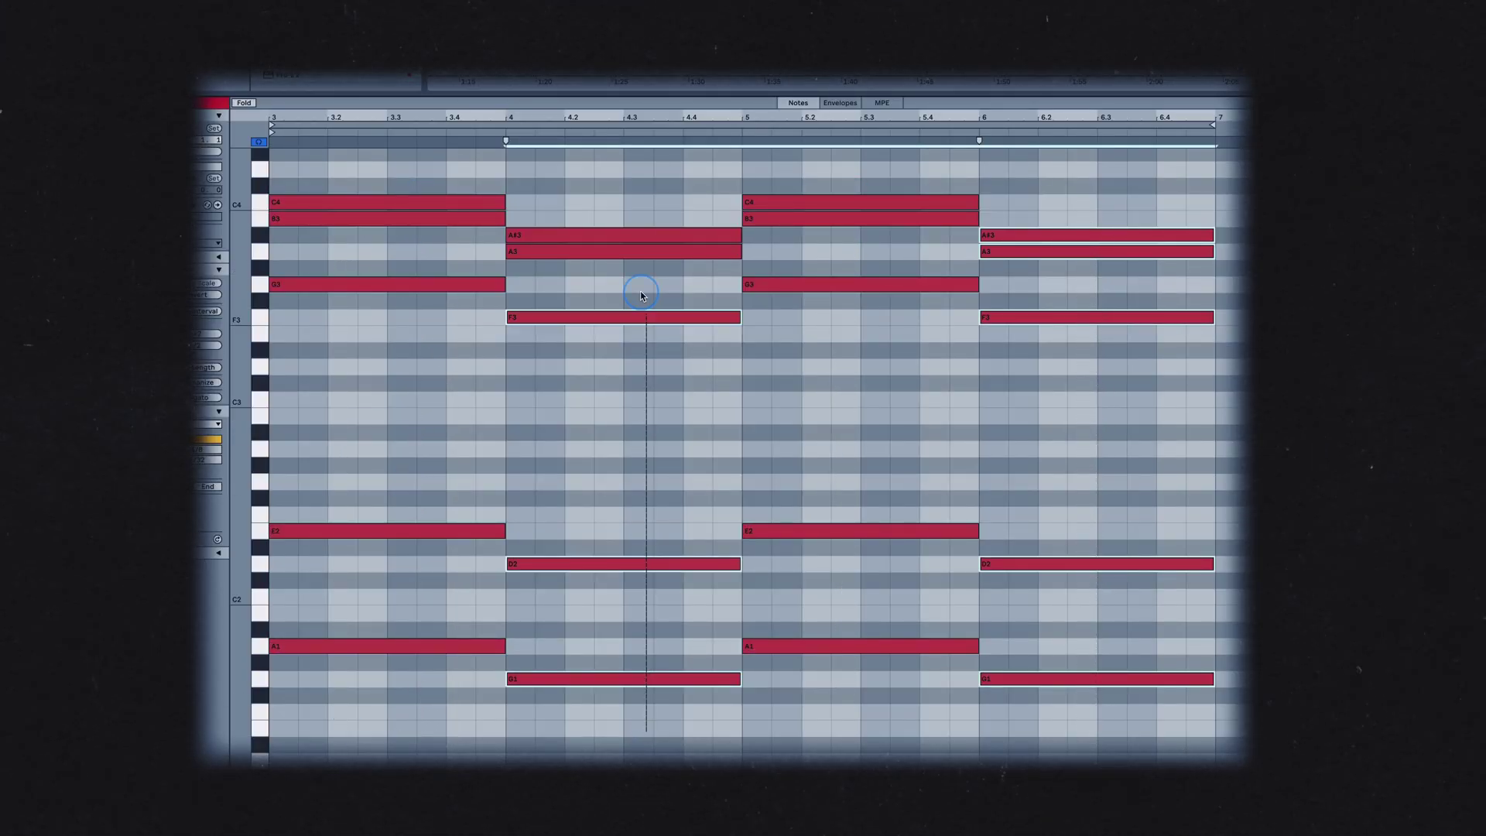
pyautogui.moveTo(639, 291); pyautogui.dragTo(598, 259)
pyautogui.moveTo(1034, 724); pyautogui.dragTo(1215, 235)
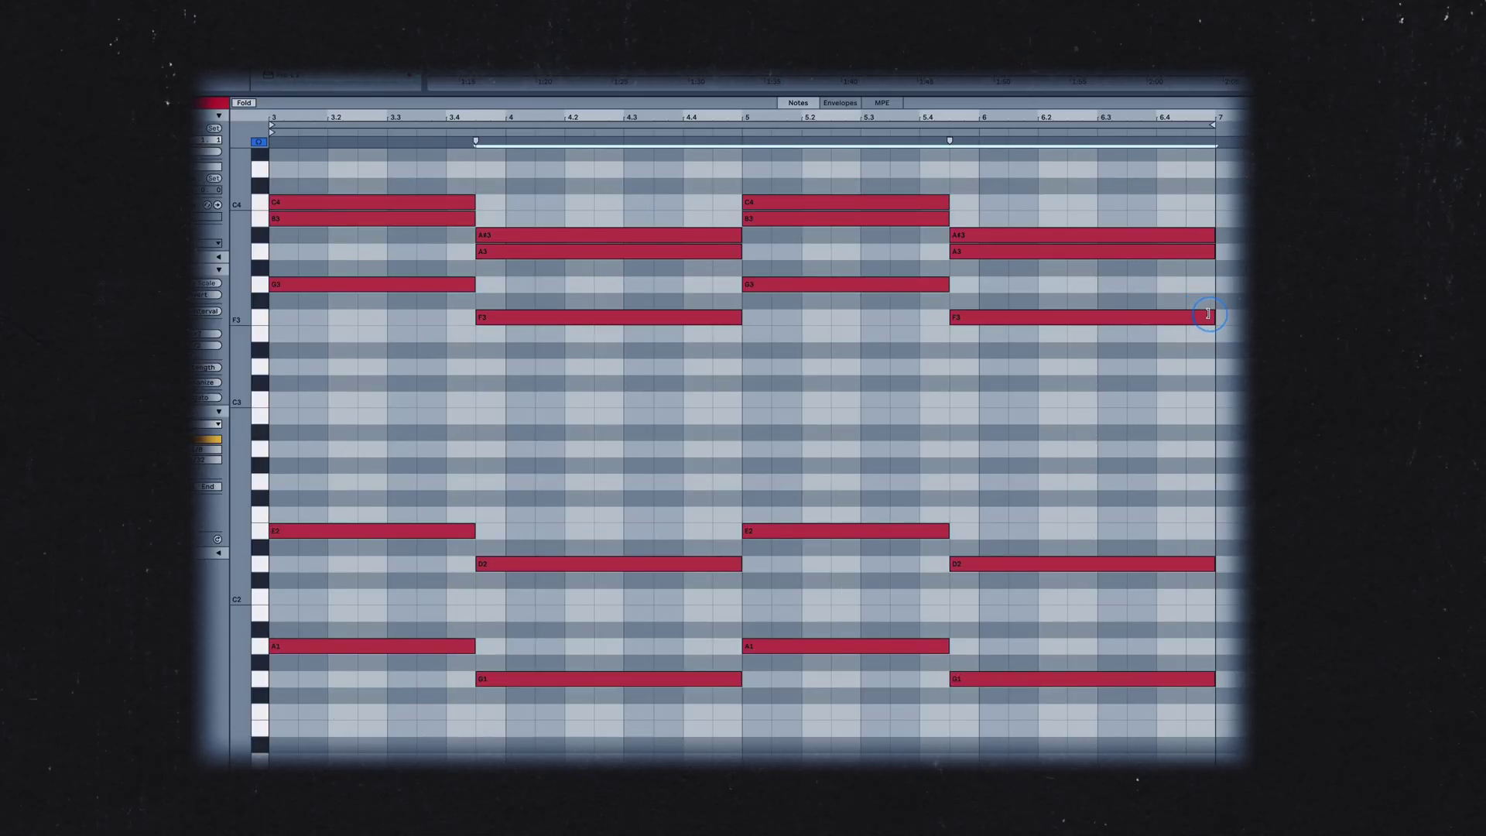